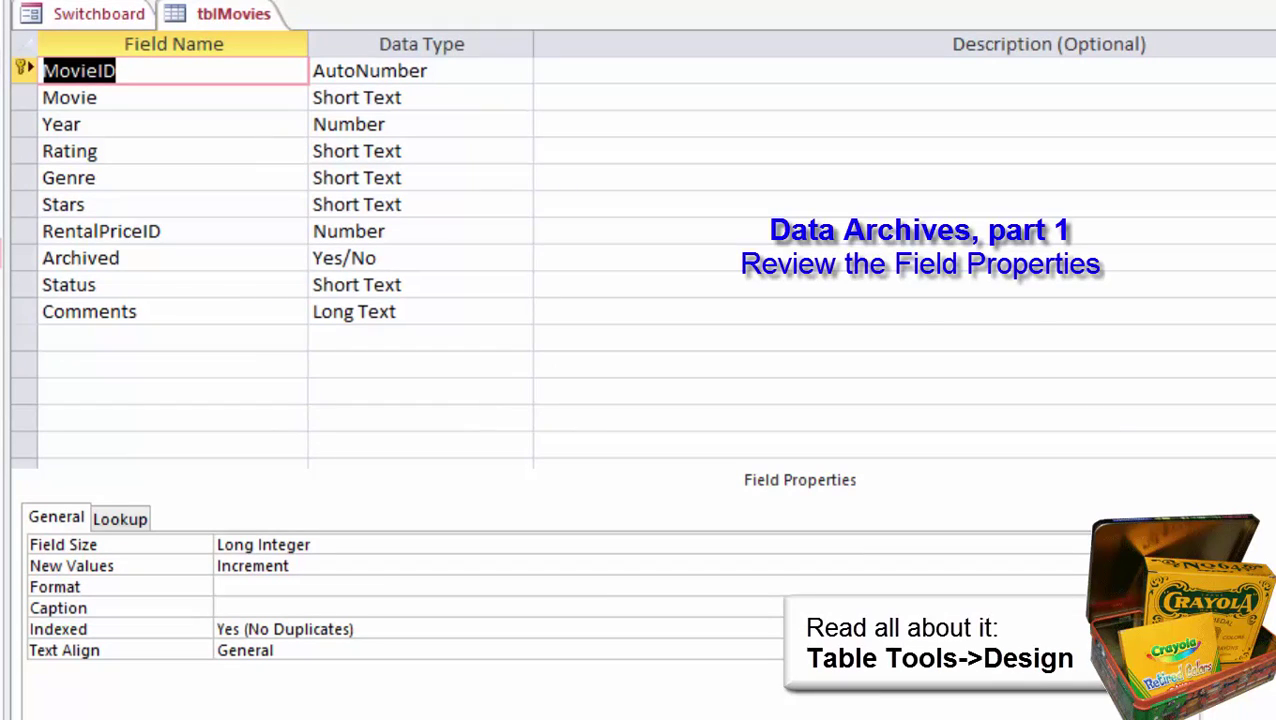
Review the data types and properties of the Archived, Status and Comments fields in tblMovies, including the Status lookup settings
{"action": "left_click", "coordinate": [376, 258]}
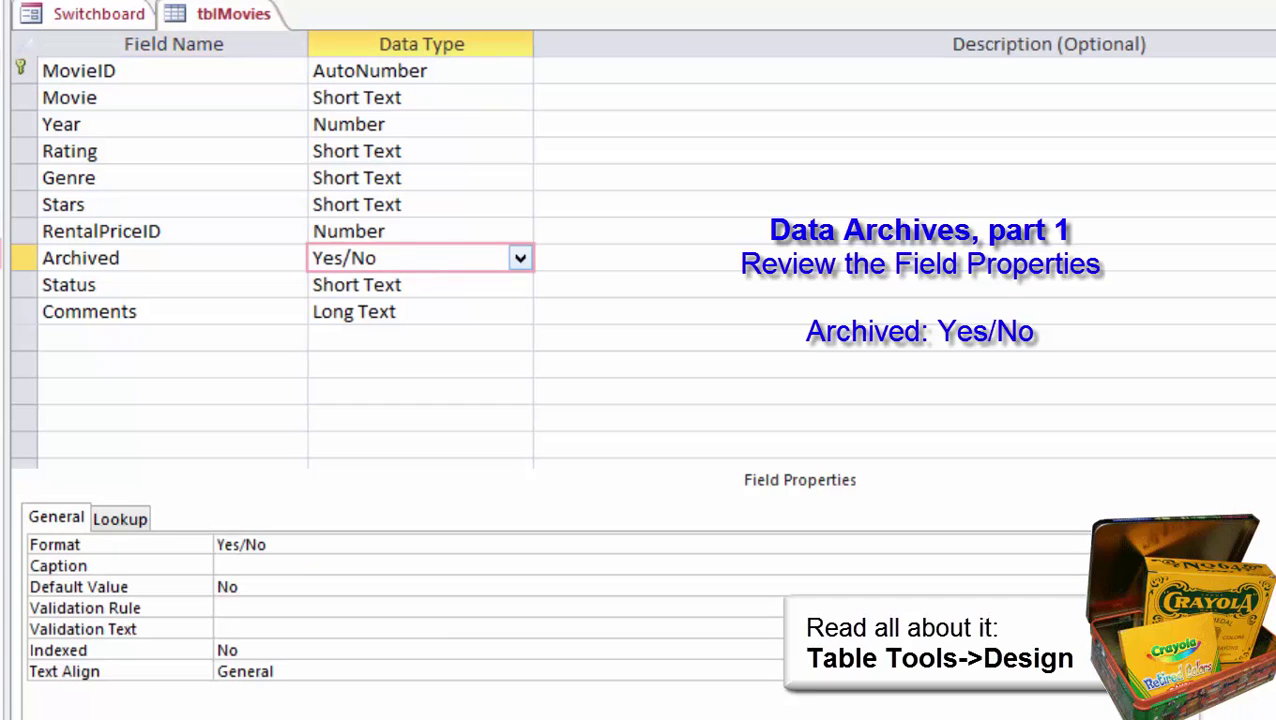
{"action": "left_click", "coordinate": [403, 285]}
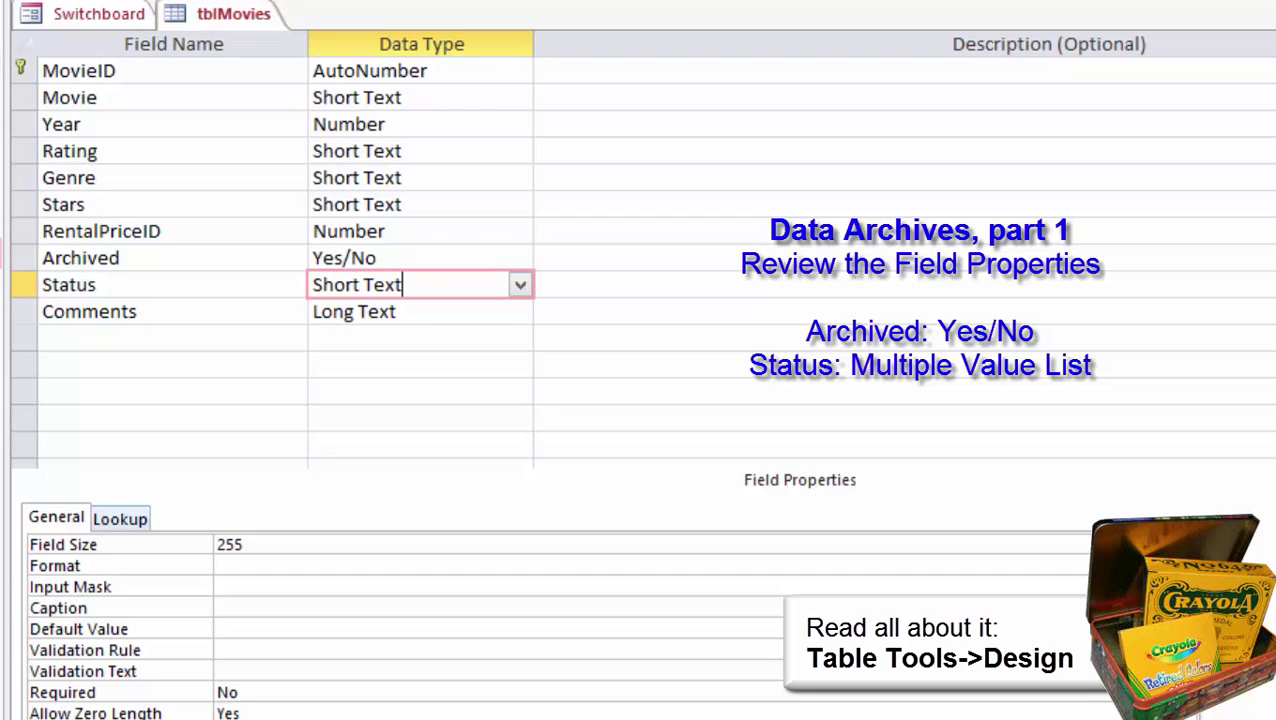
{"action": "left_click", "coordinate": [120, 519]}
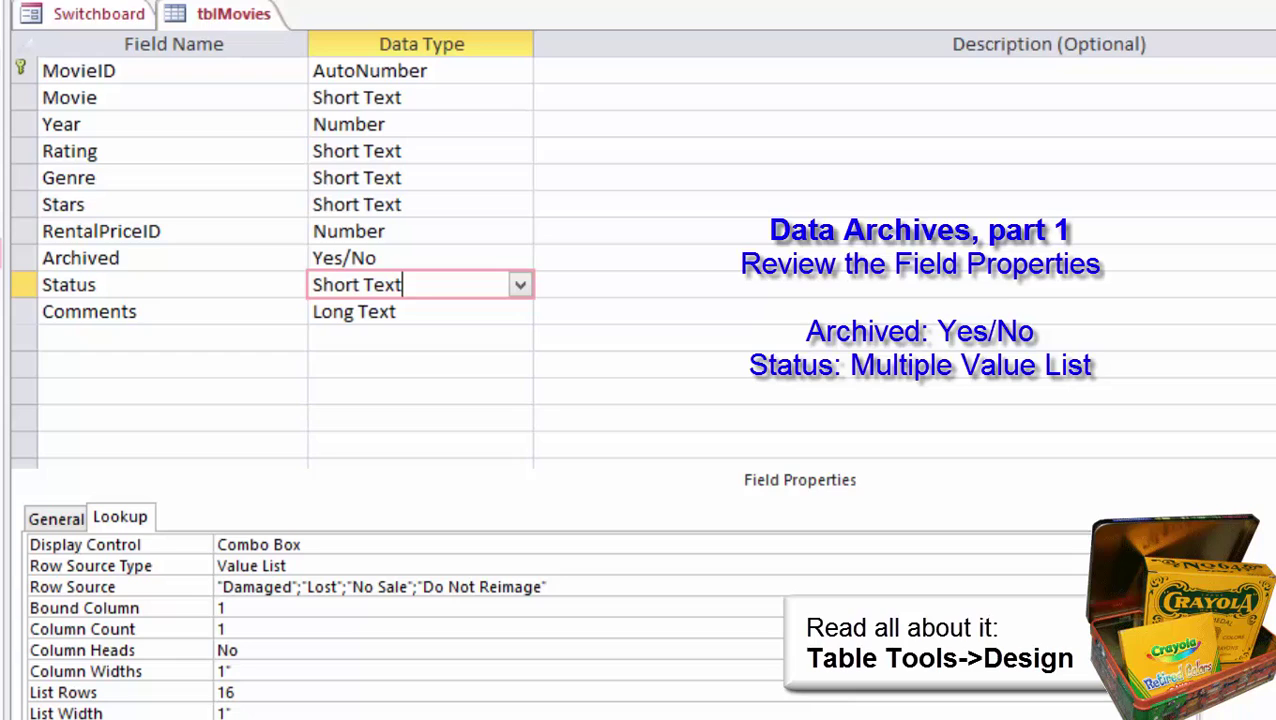
{"action": "left_click", "coordinate": [400, 312]}
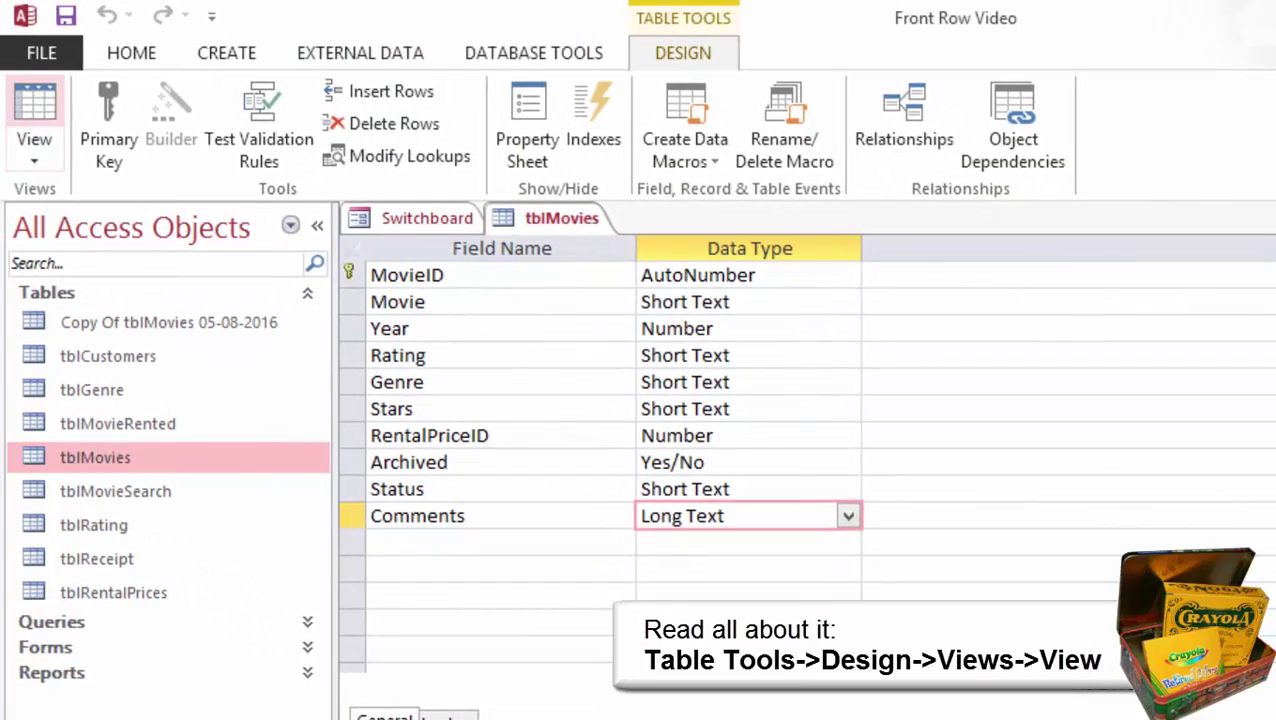
Show the tblMovies records in Datasheet view and check which values the Year column's filter list offers
{"action": "left_click", "coordinate": [8, 82]}
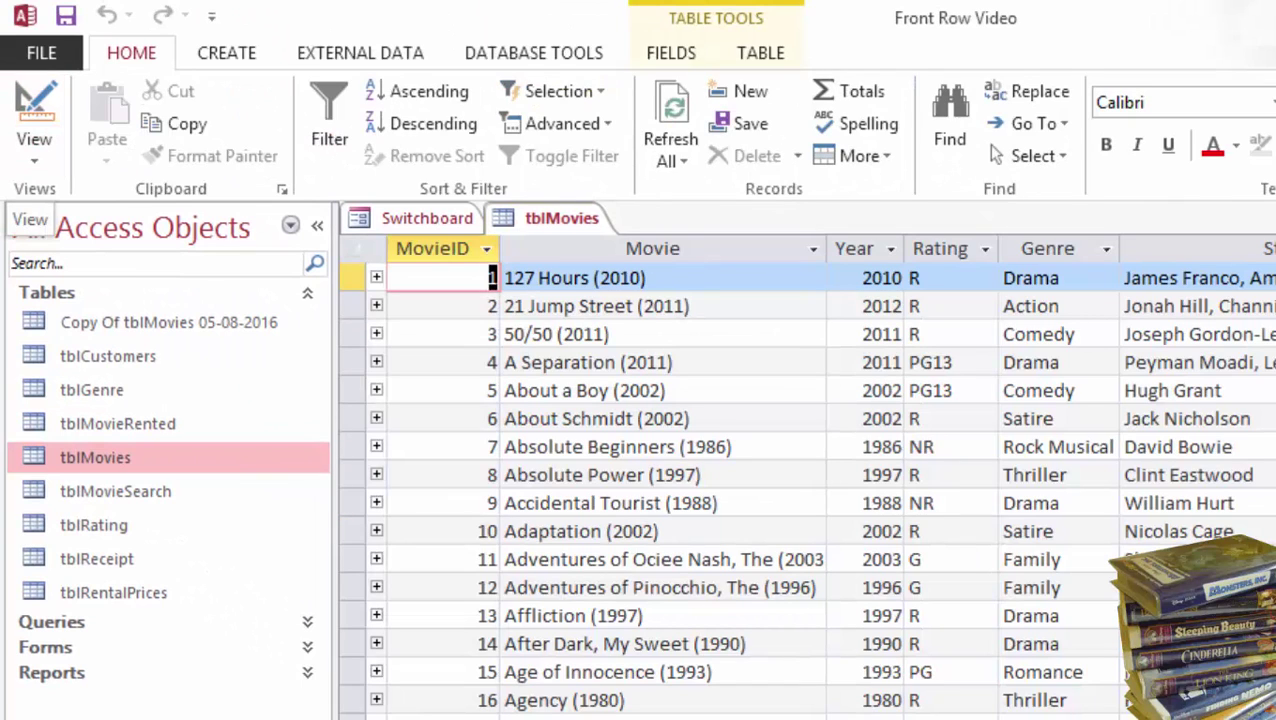
{"action": "key", "text": "Down"}
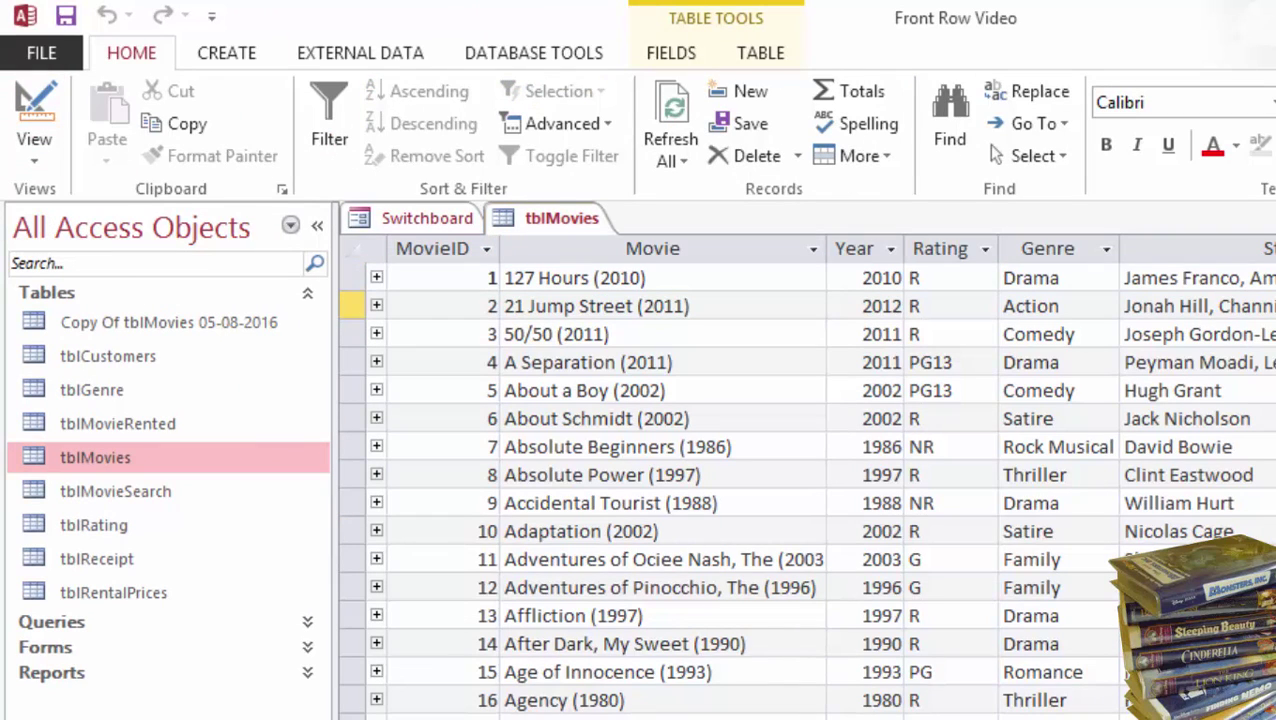
{"action": "left_click", "coordinate": [891, 249]}
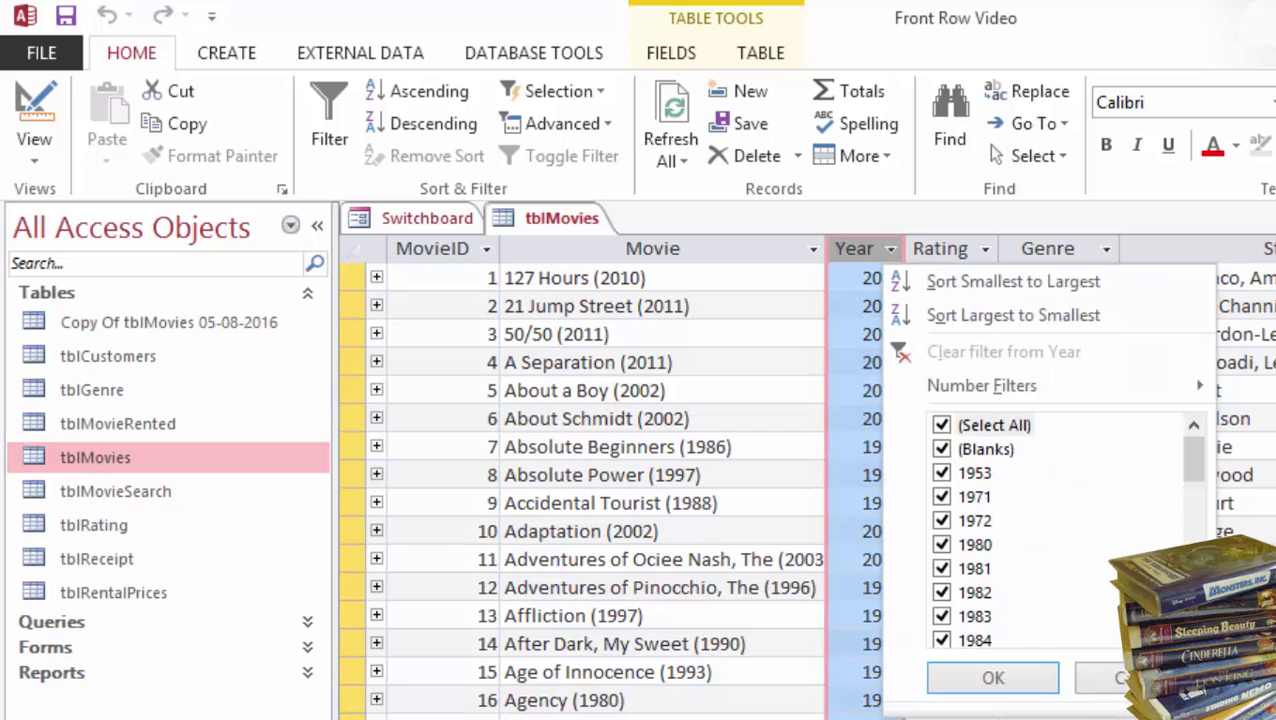
{"action": "key", "text": "Escape"}
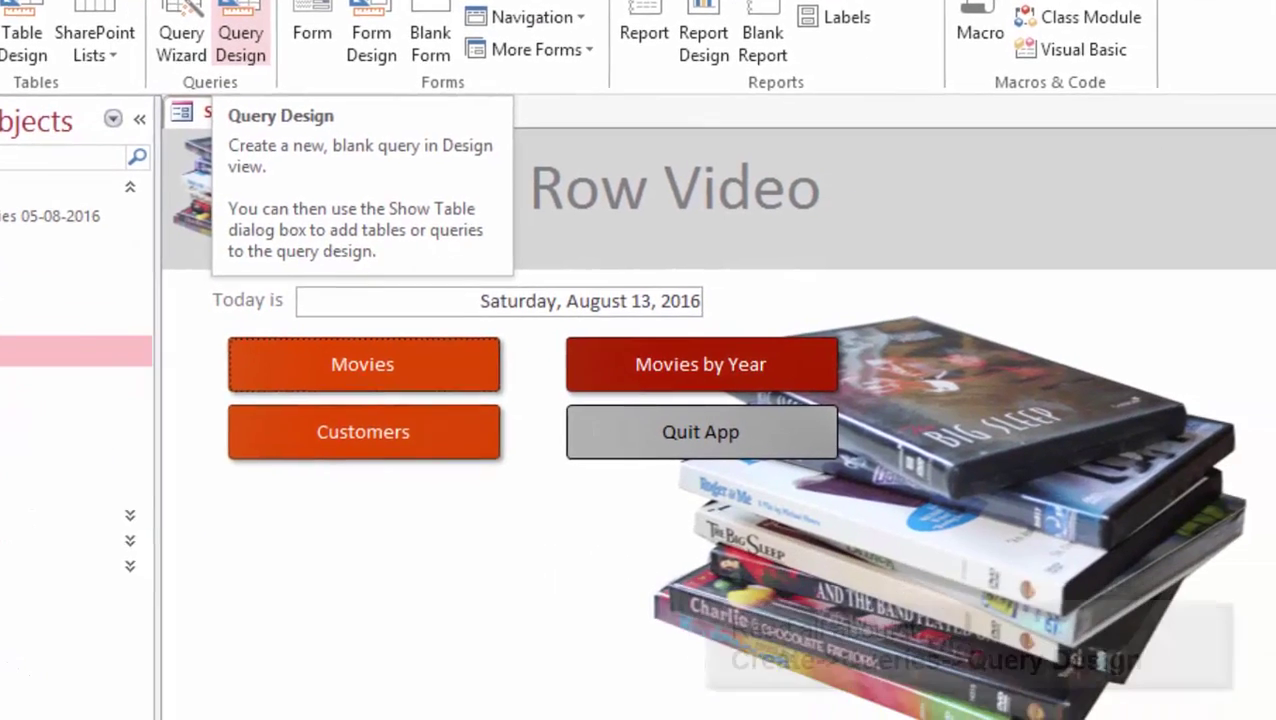
Create a new query in Design view with tblMovies as its only source table
{"action": "left_click", "coordinate": [418, 125]}
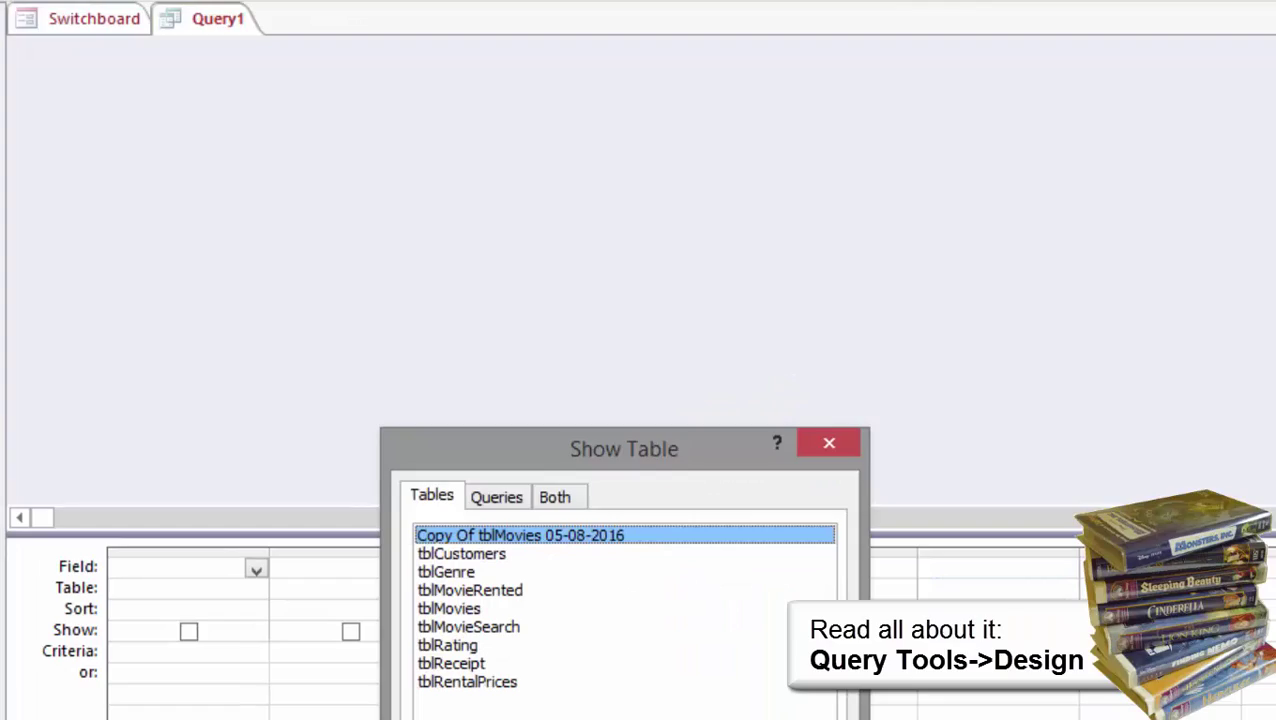
{"action": "left_click_drag", "start_coordinate": [523, 361], "coordinate": [514, 257]}
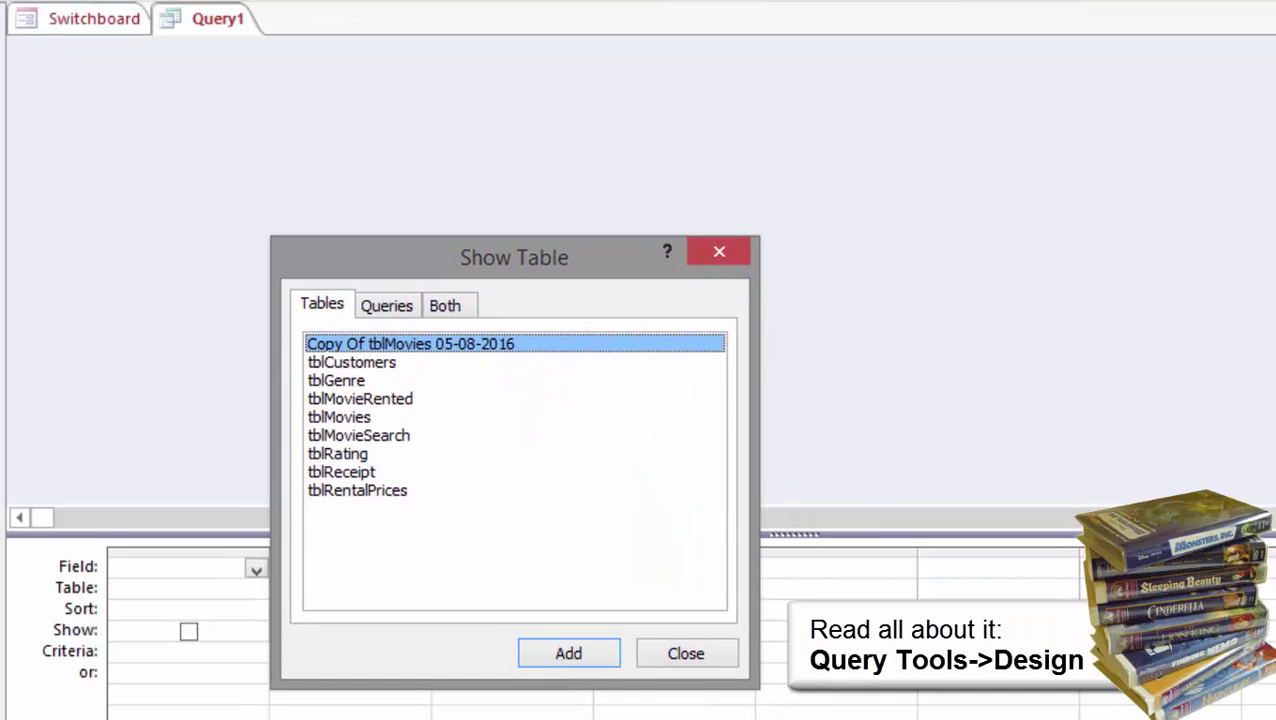
{"action": "left_click", "coordinate": [340, 417]}
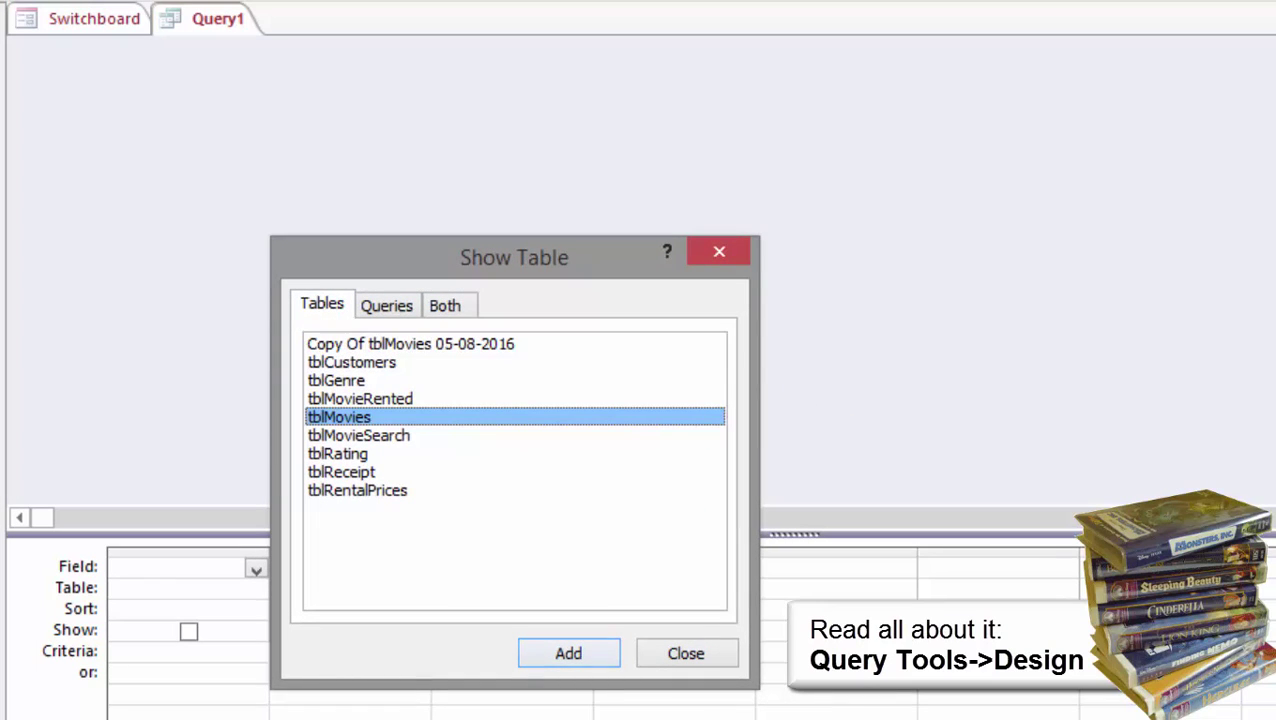
{"action": "left_click", "coordinate": [568, 653]}
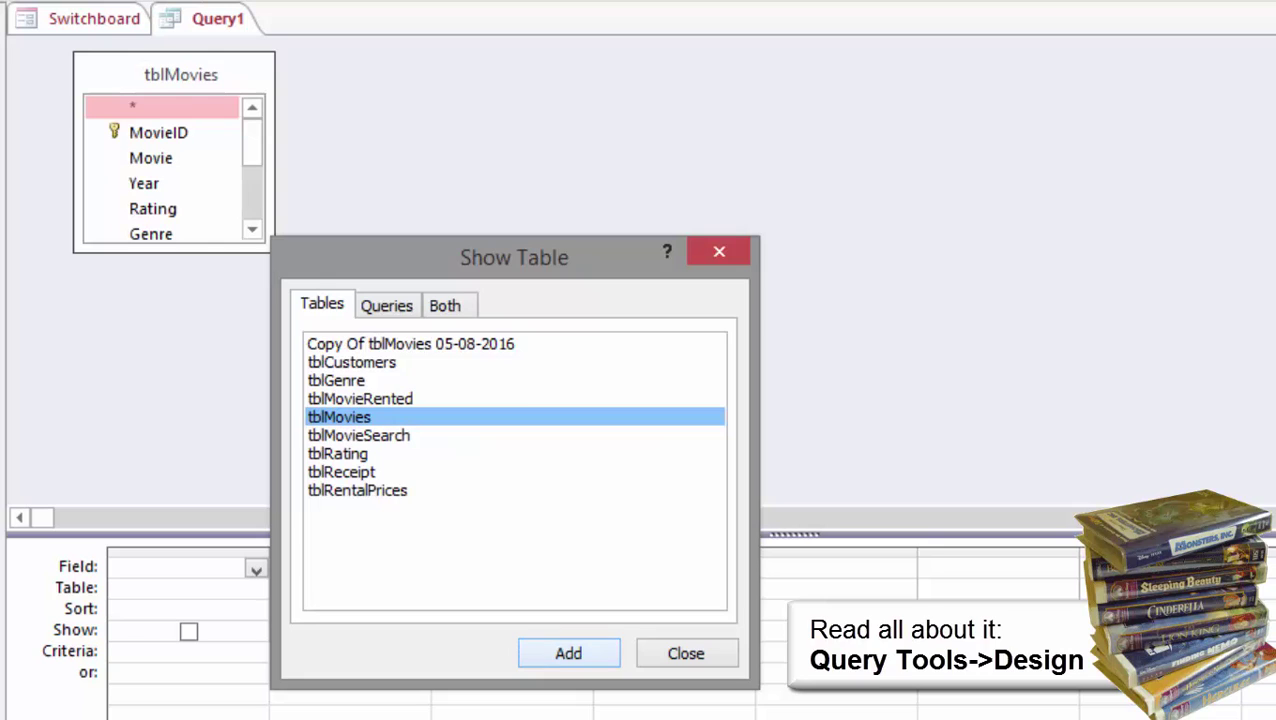
{"action": "left_click", "coordinate": [686, 653]}
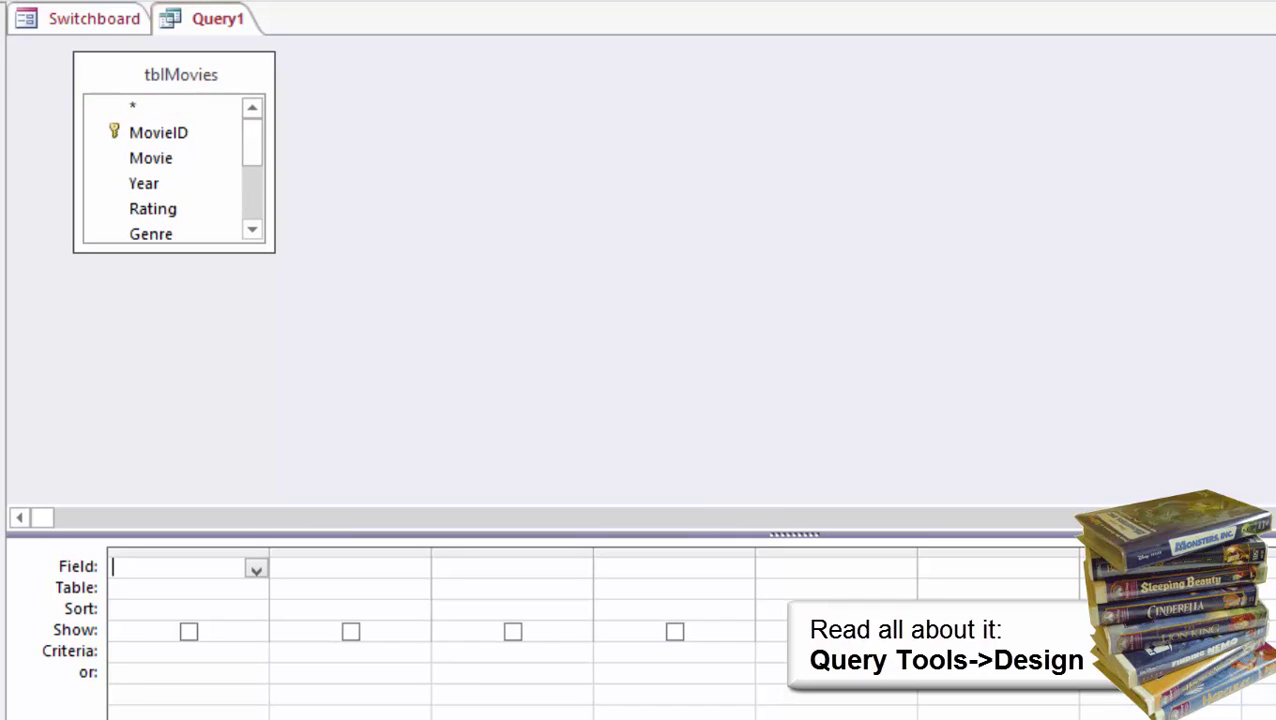
Enlarge the tblMovies field list and add MovieID, Movie, Year, Archived, Rating, Genre and Stars to the query grid, in that order
{"action": "left_click_drag", "start_coordinate": [174, 252], "coordinate": [174, 438]}
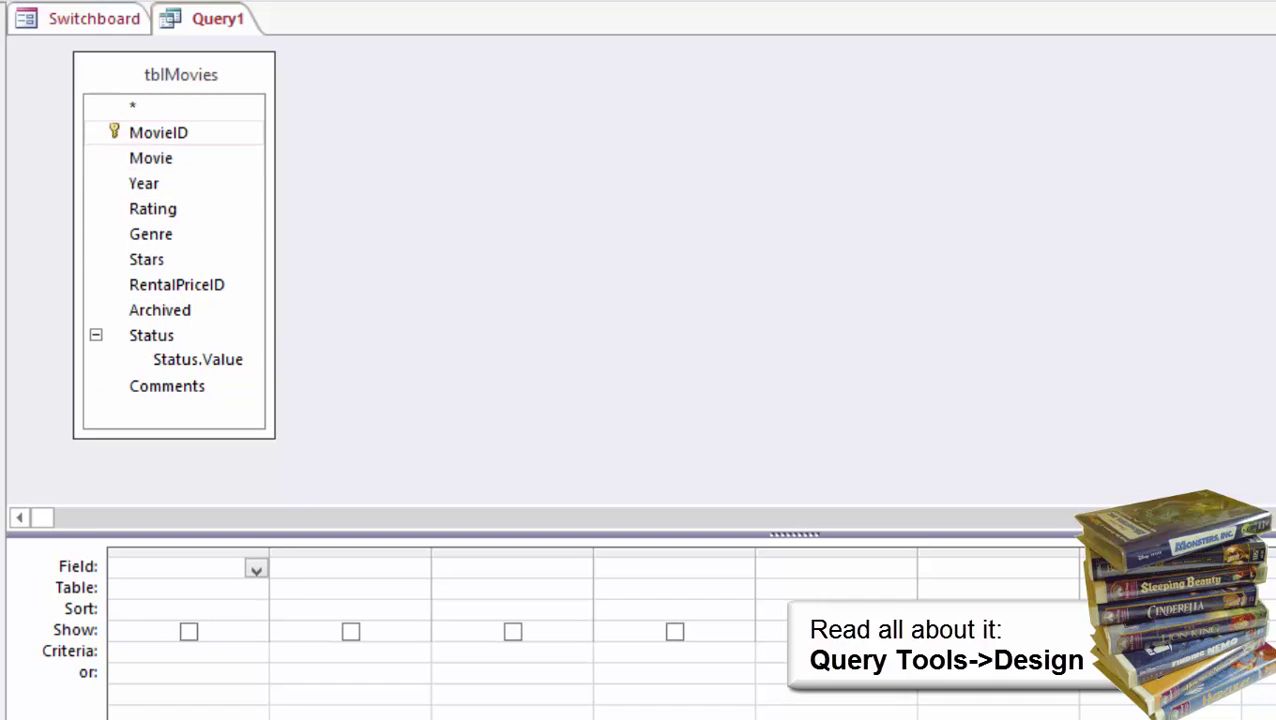
{"action": "double_click", "coordinate": [158, 132]}
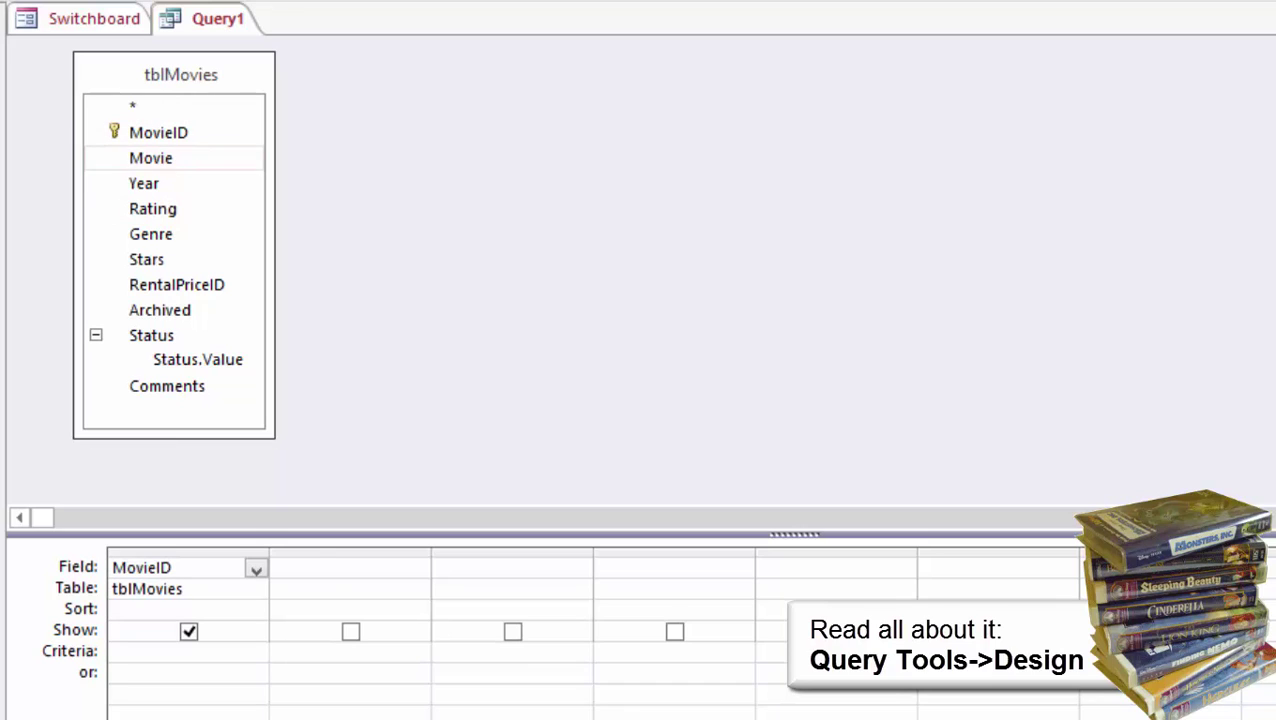
{"action": "double_click", "coordinate": [150, 158]}
{"action": "double_click", "coordinate": [143, 183]}
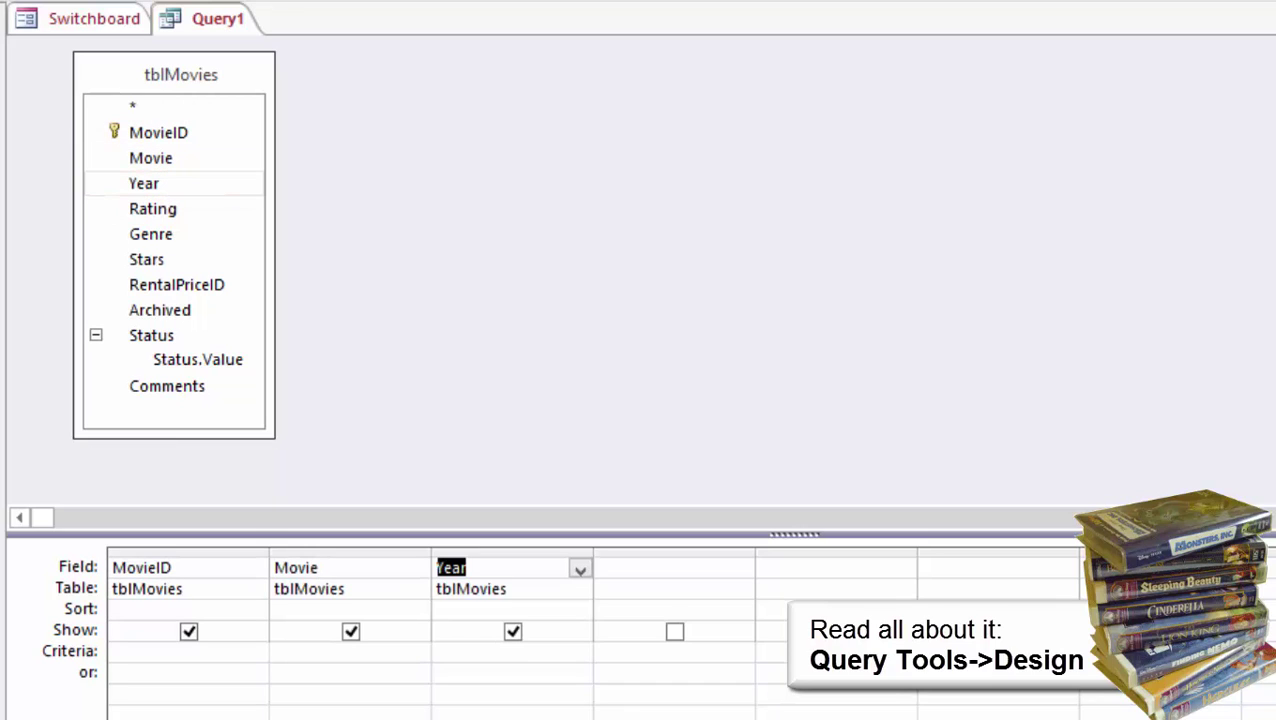
{"action": "left_click", "coordinate": [160, 310]}
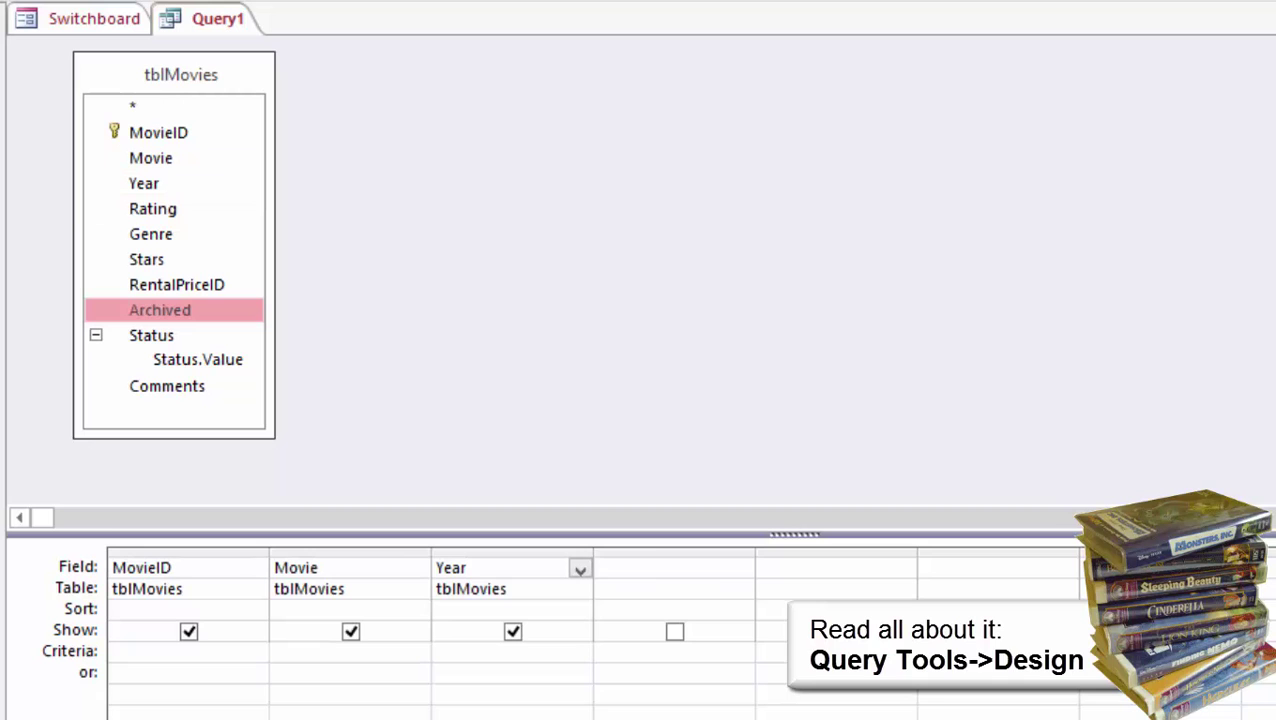
{"action": "double_click", "coordinate": [160, 310]}
{"action": "double_click", "coordinate": [153, 209]}
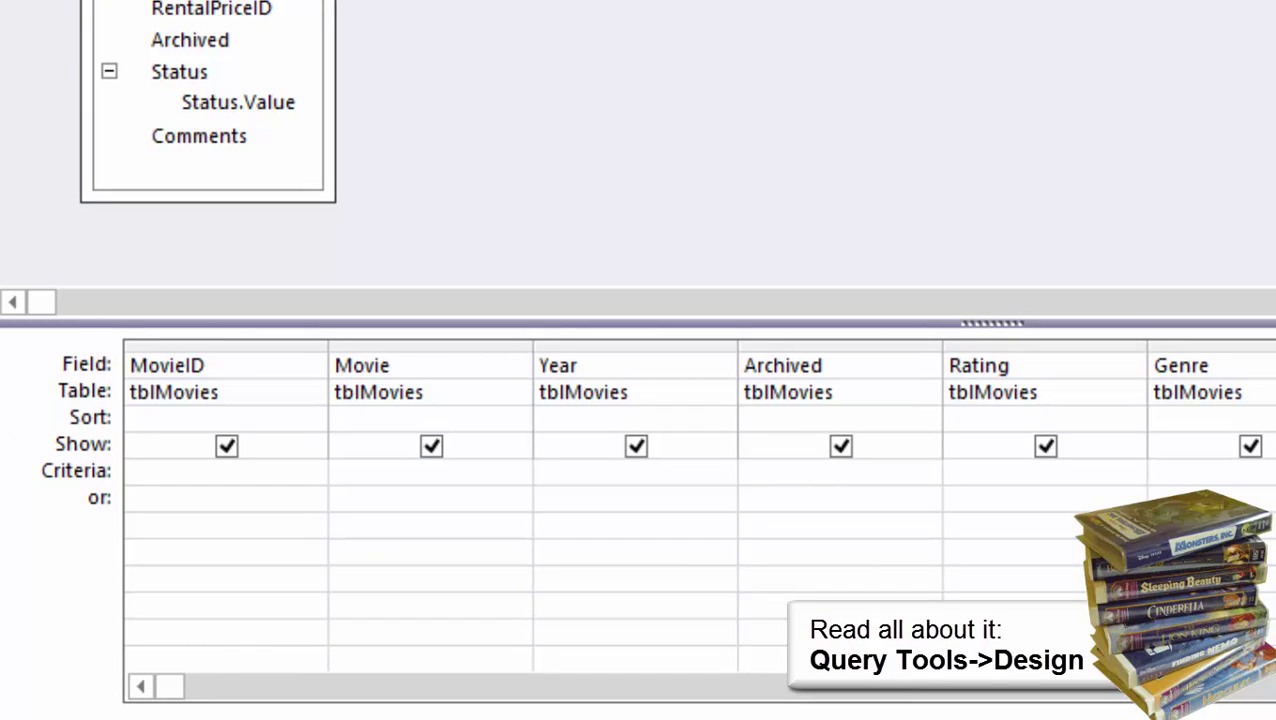
Set the Year criterion to <1990 and run the select query to preview the matching movies
{"action": "left_click", "coordinate": [577, 365]}
{"action": "left_click", "coordinate": [622, 471]}
{"action": "type", "text": "<1990"}
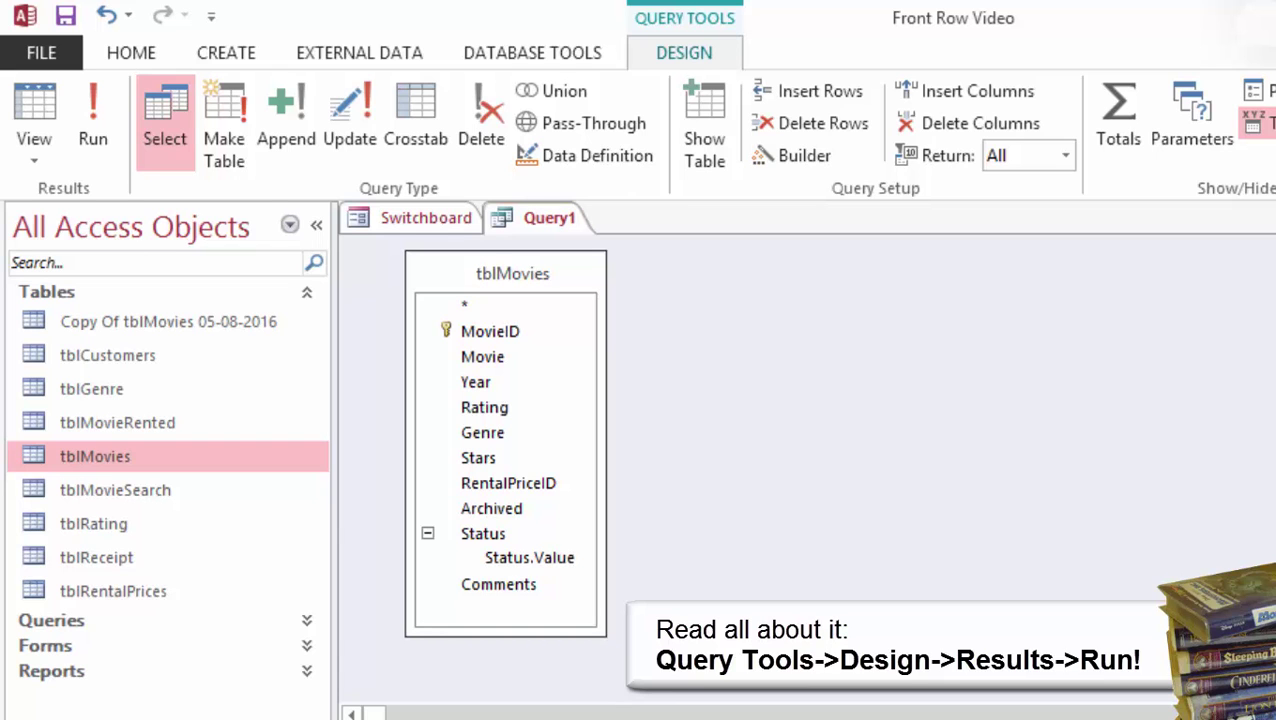
{"action": "left_click", "coordinate": [93, 120]}
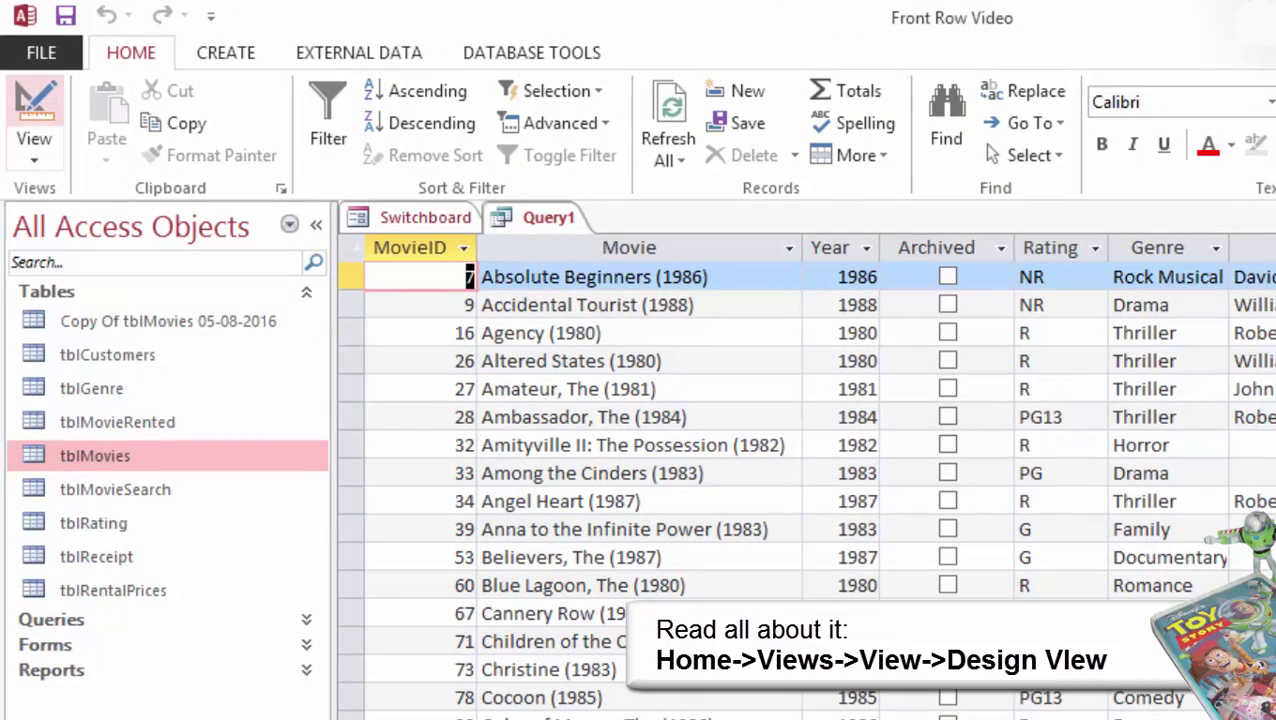
Return the query to Design view, convert it to an Update query and set Archived to update to Yes
{"action": "left_click", "coordinate": [34, 115]}
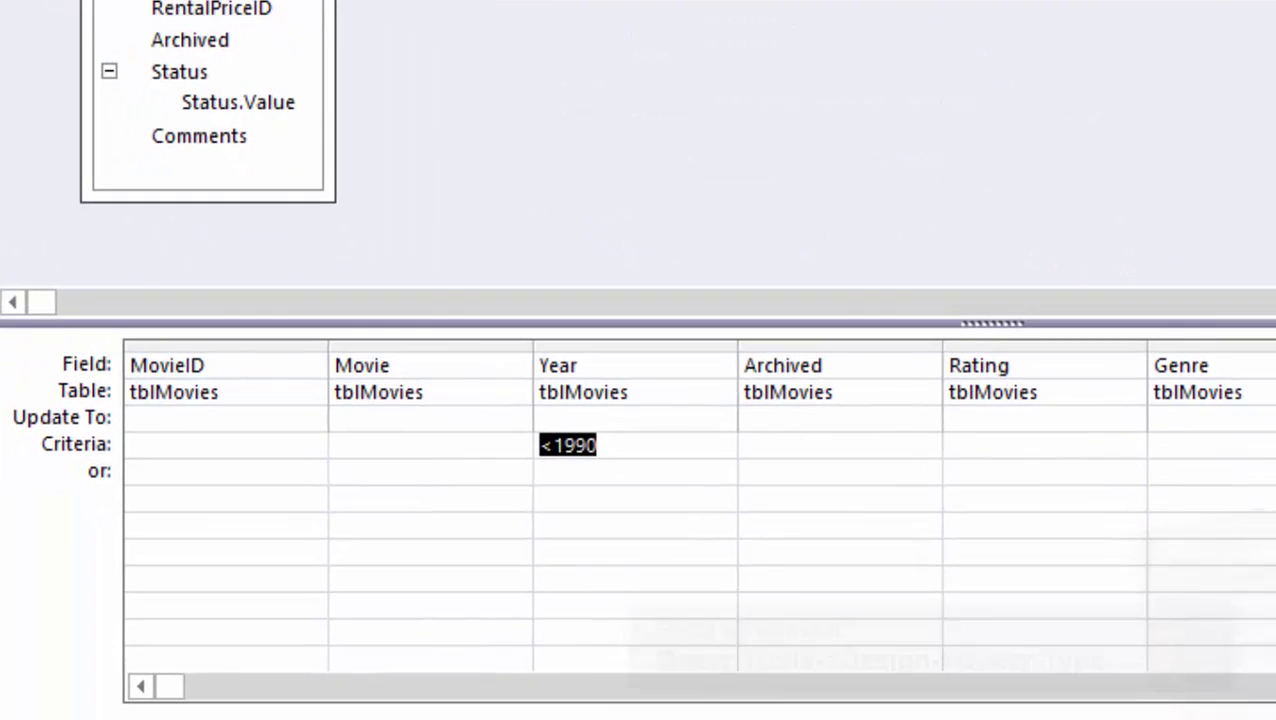
{"action": "left_click", "coordinate": [600, 418]}
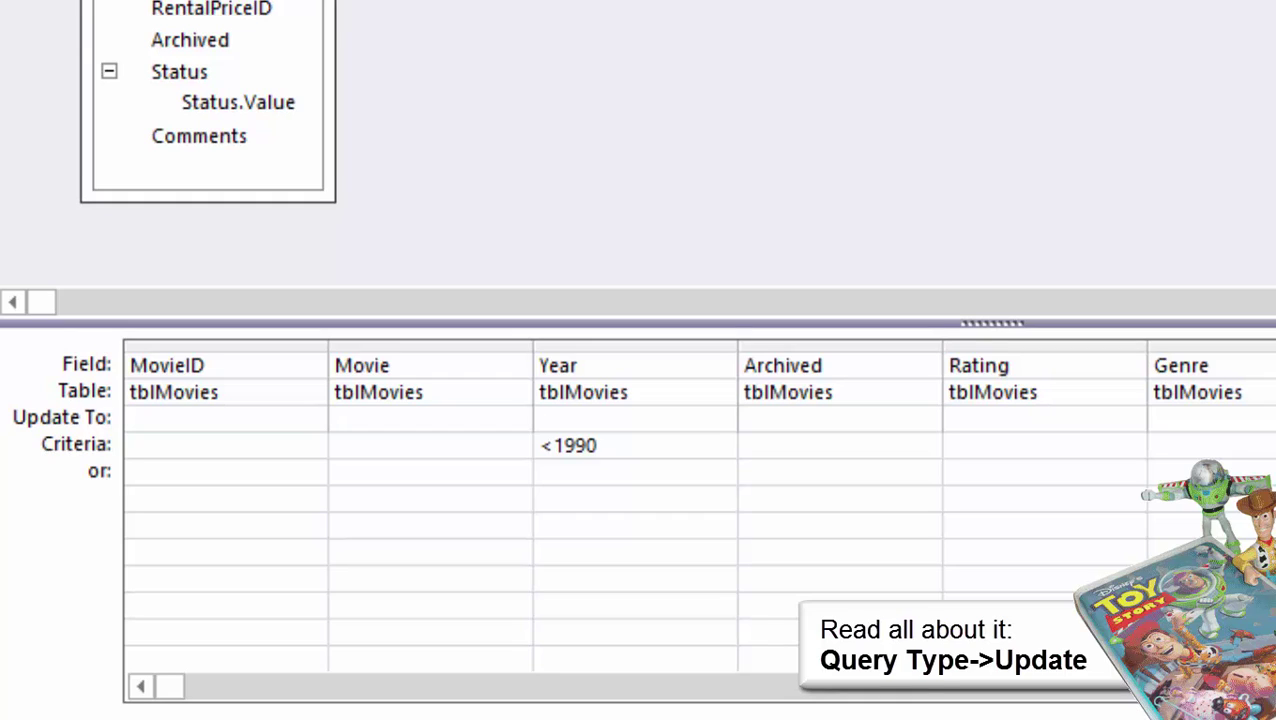
{"action": "key", "text": "Tab"}
{"action": "type", "text": "Yes"}
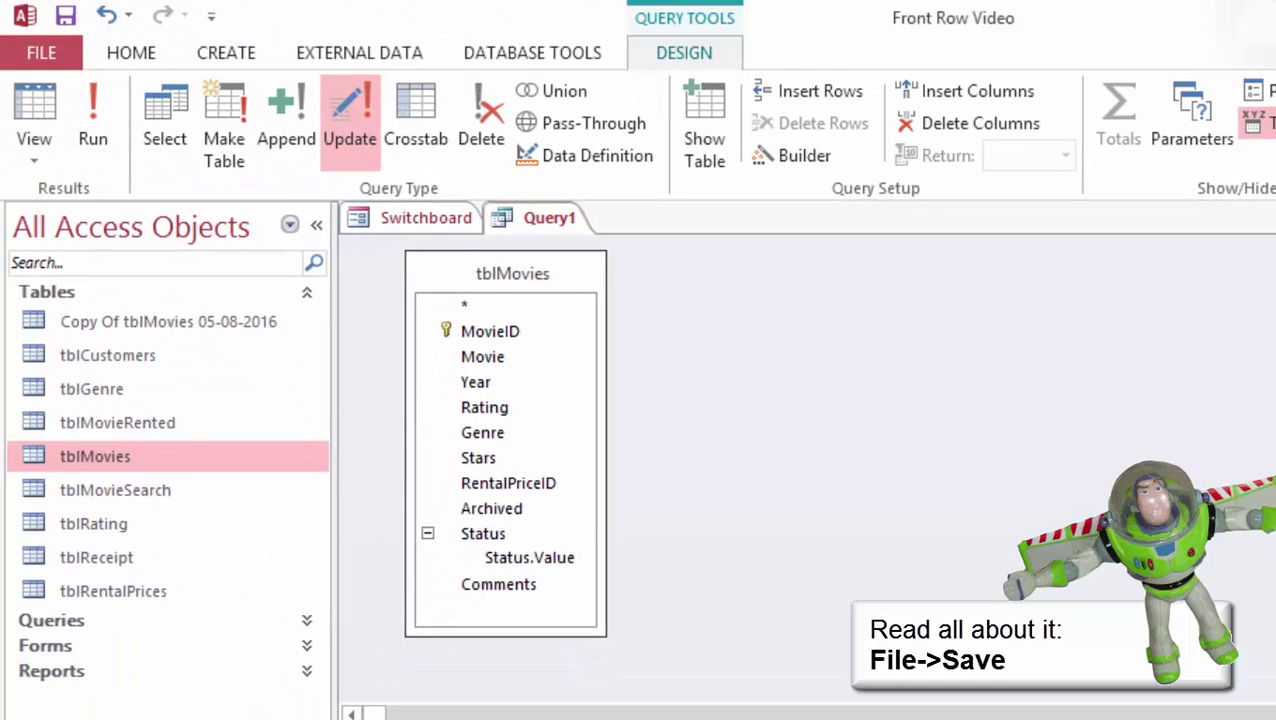
Save the update query as ArchiveMovieUQ
{"action": "left_click", "coordinate": [41, 53]}
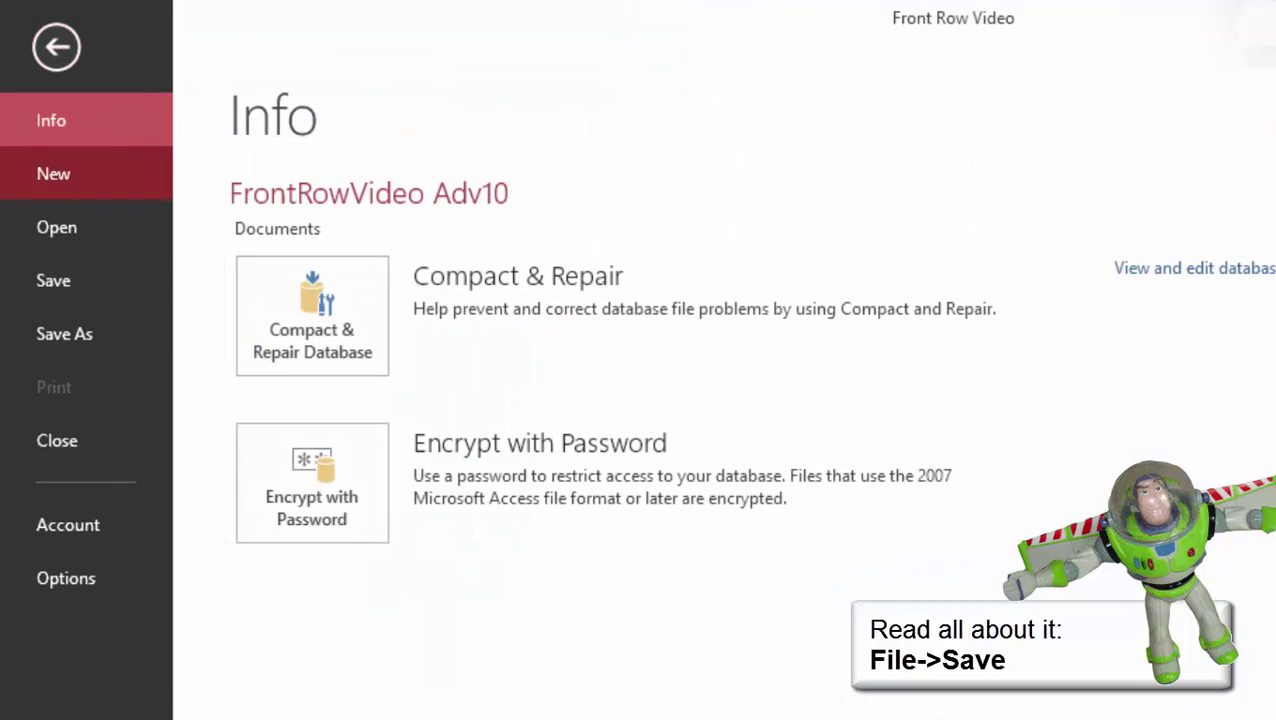
{"action": "left_click", "coordinate": [53, 280]}
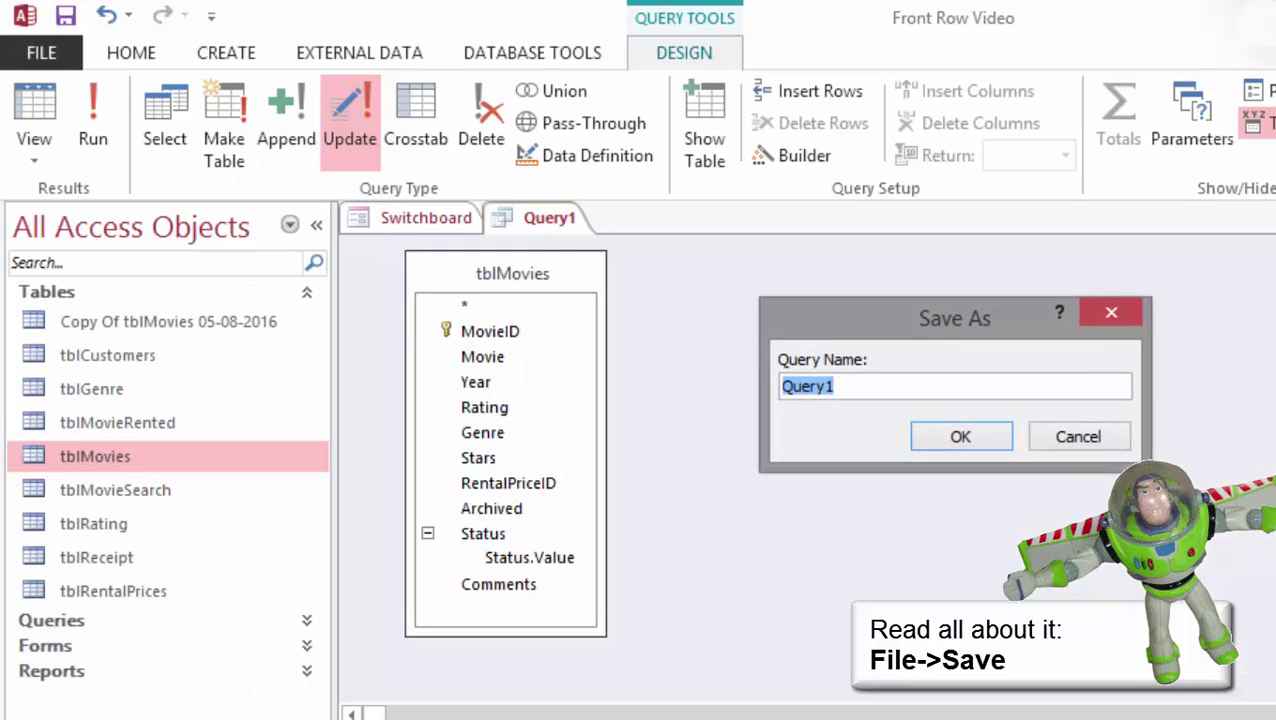
{"action": "type", "text": "ArchiveM"}
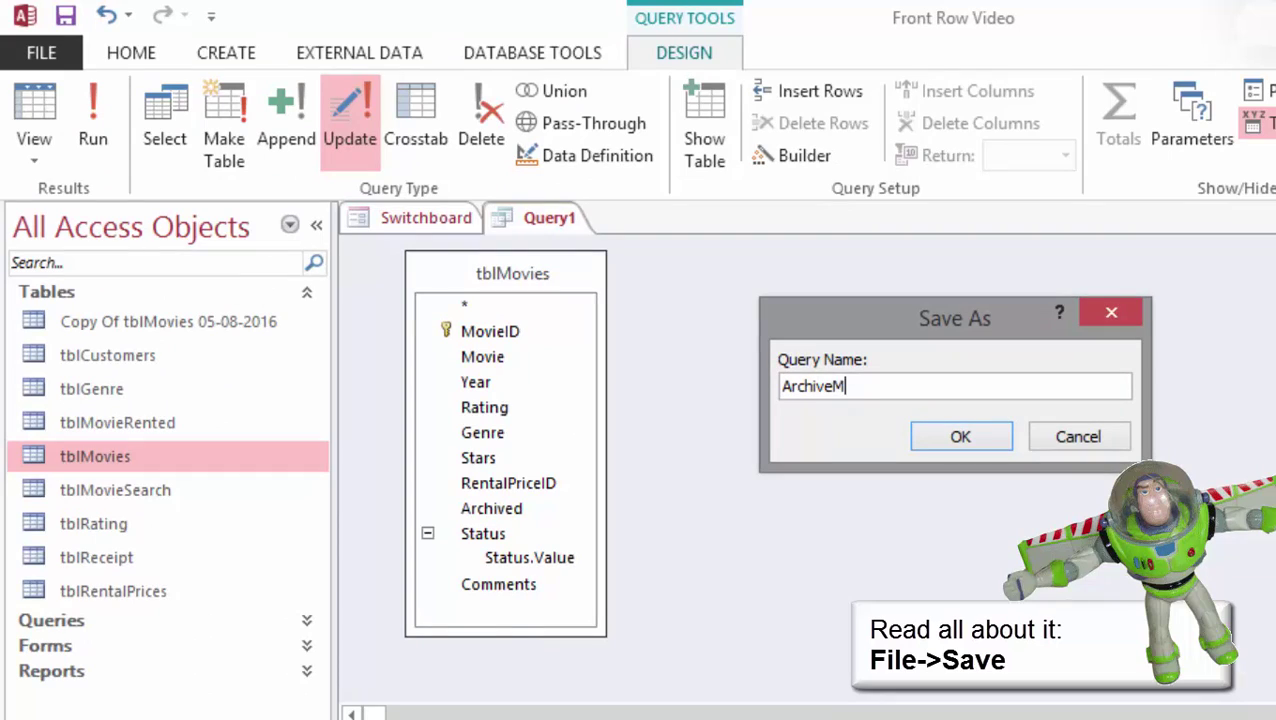
{"action": "type", "text": "ovieUQ"}
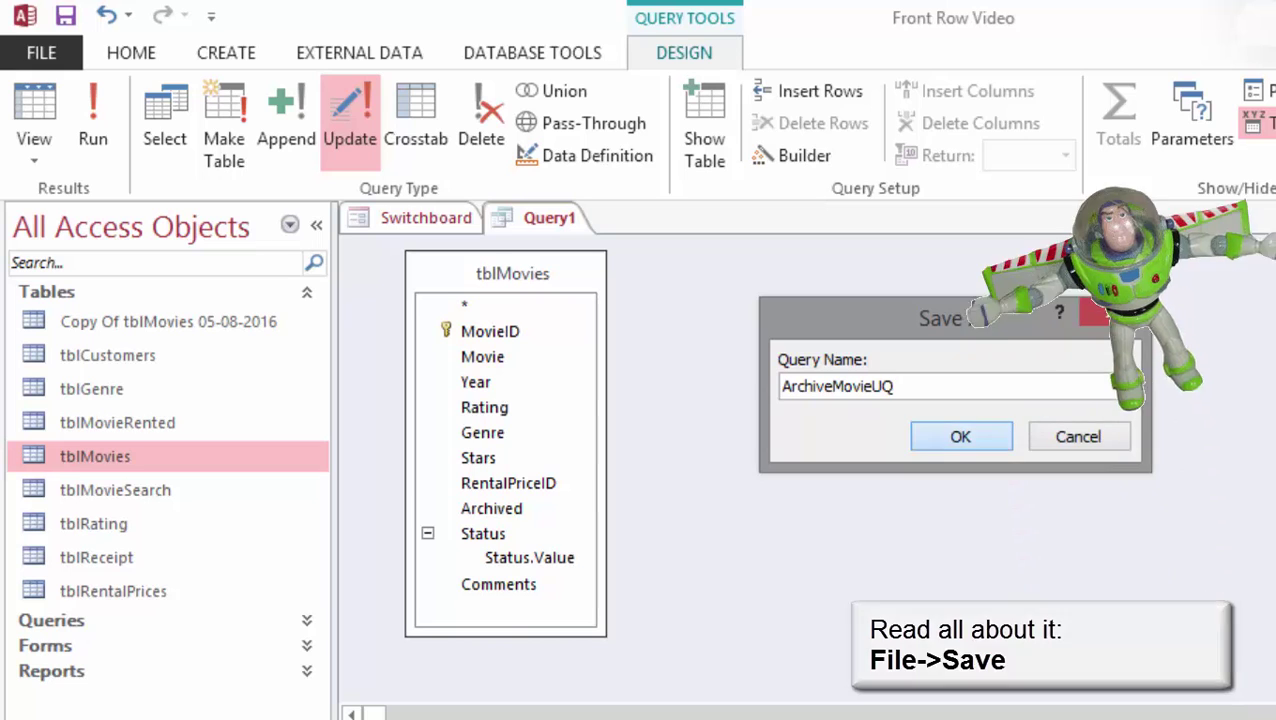
{"action": "key", "text": "Return"}
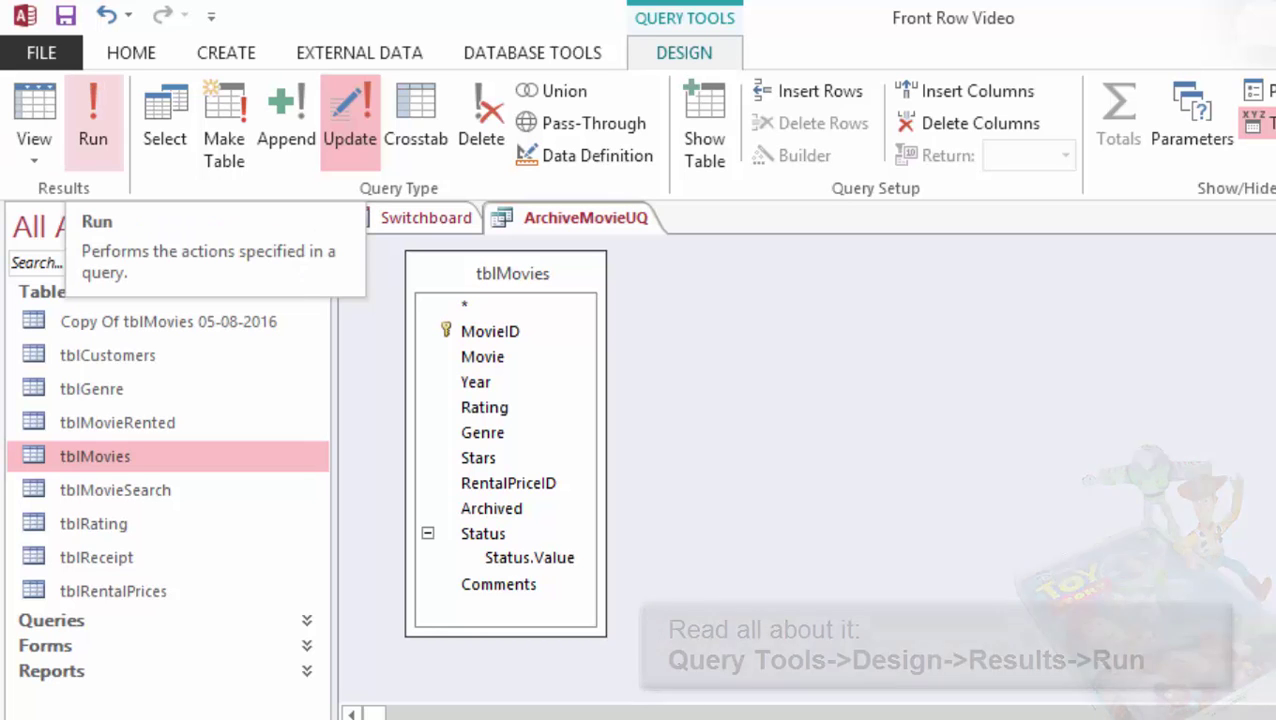
Run the update query, accept the record changes and open tblMovies to check the Archived field
{"action": "left_click", "coordinate": [93, 125]}
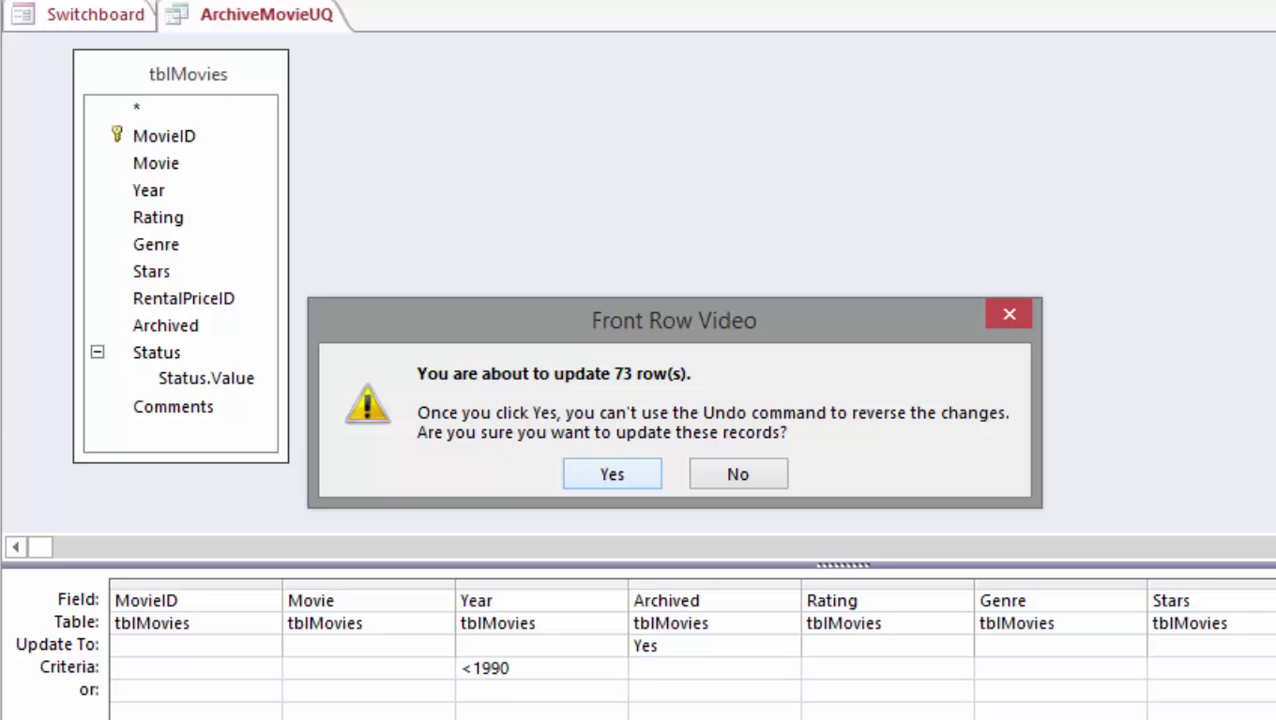
{"action": "key", "text": "Return"}
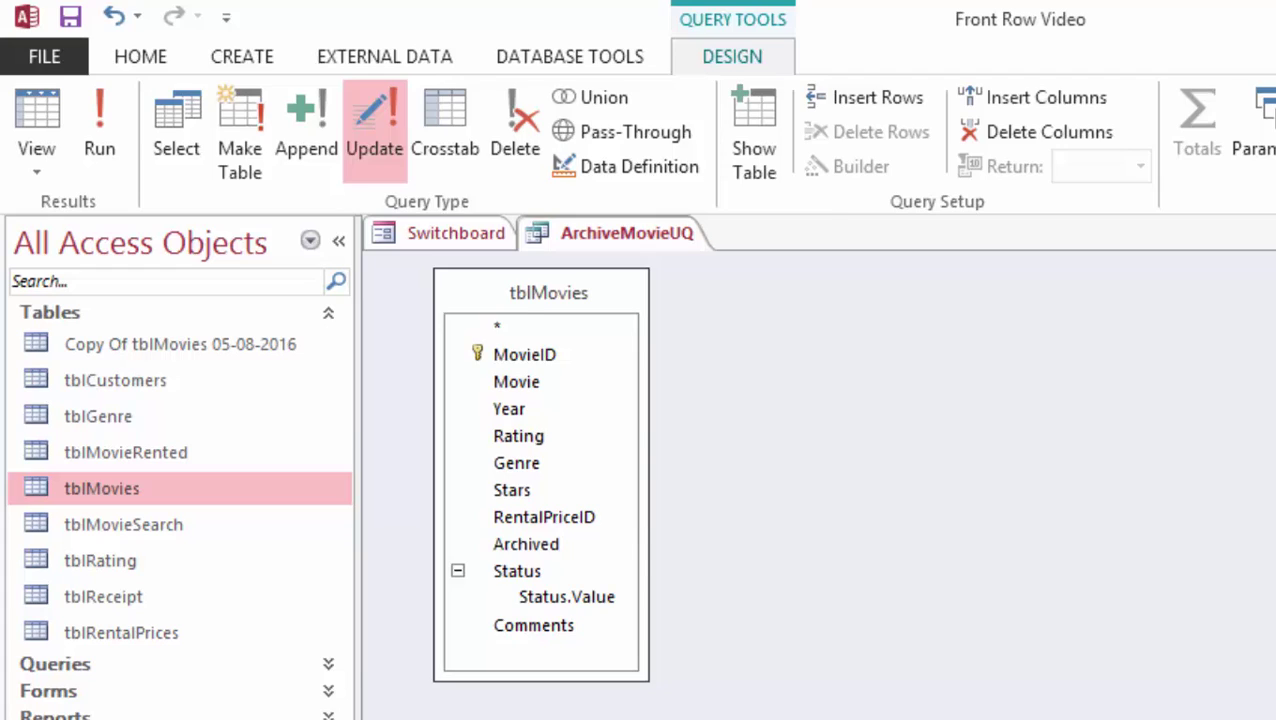
{"action": "double_click", "coordinate": [102, 489]}
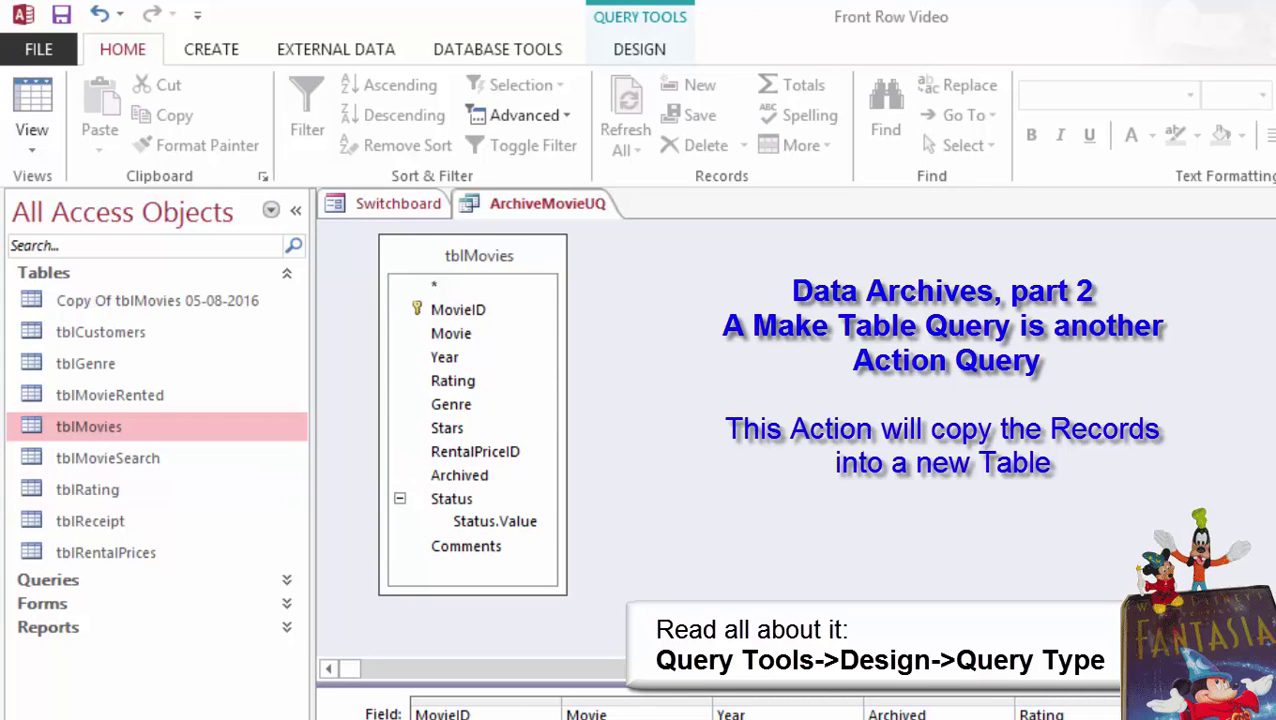
Convert the query to a Make Table query that writes to tblArchiveMovies in the current database
{"action": "left_click", "coordinate": [639, 49]}
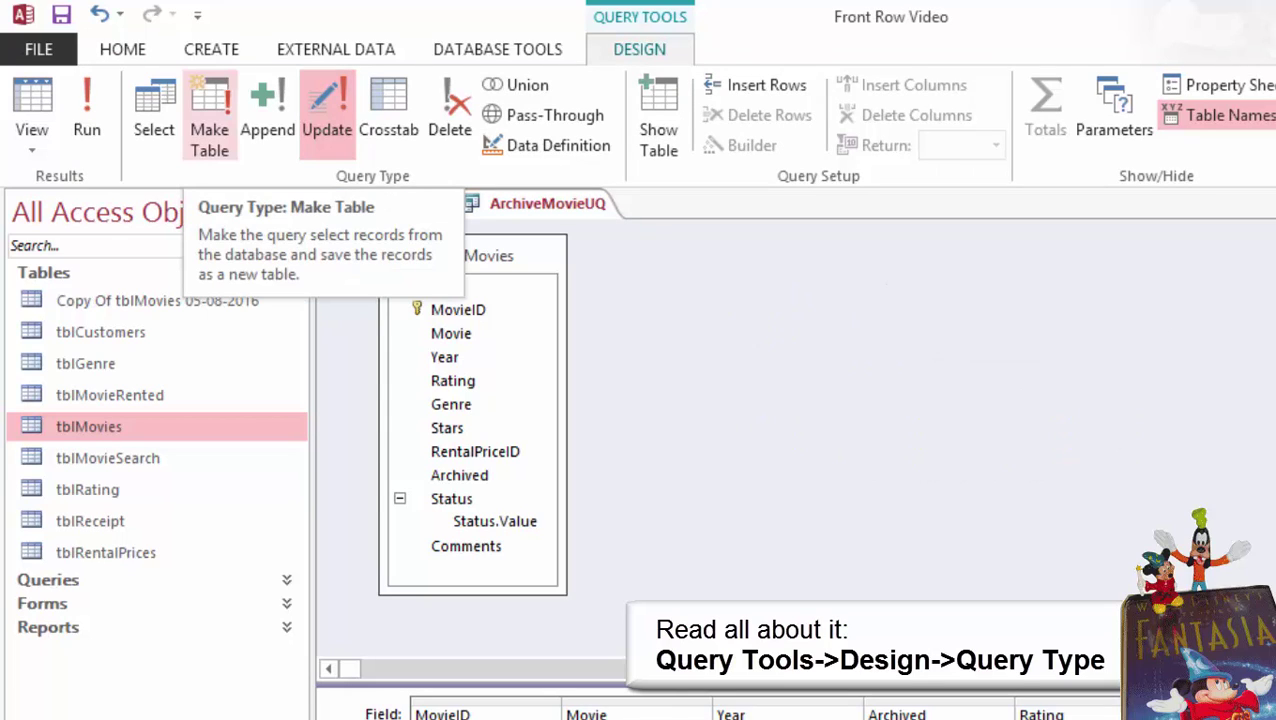
{"action": "left_click", "coordinate": [209, 115]}
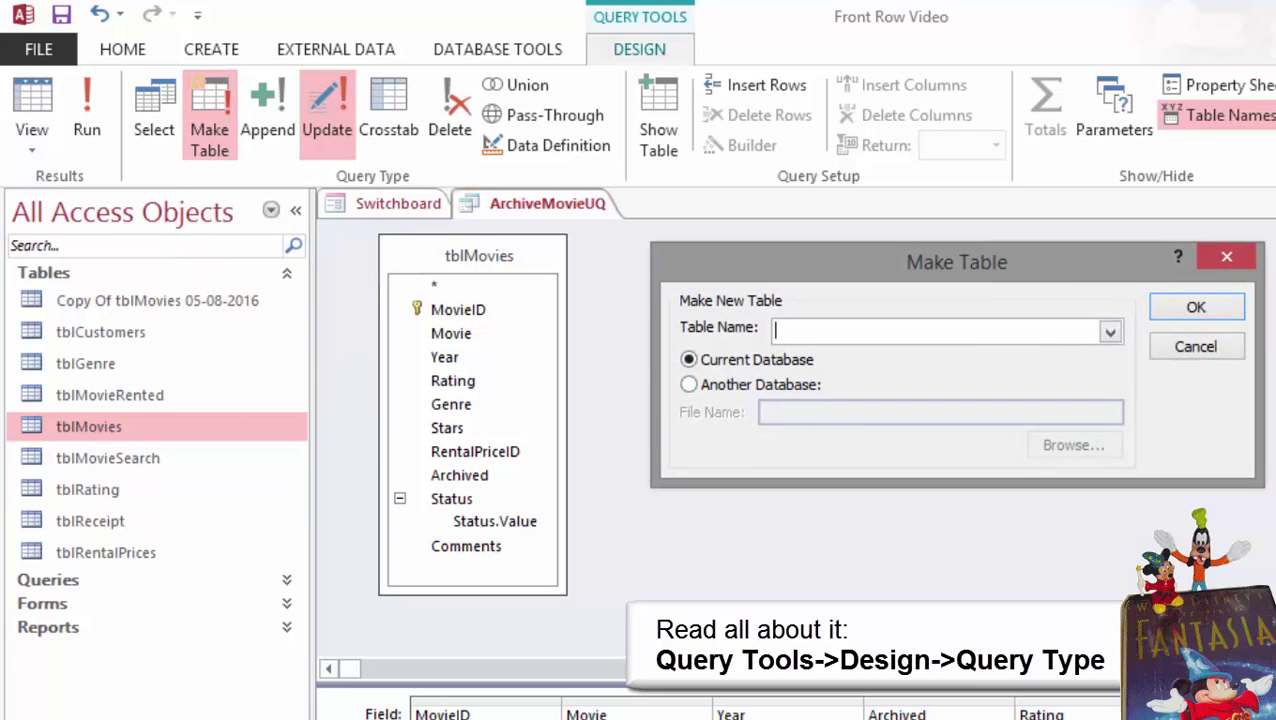
{"action": "type", "text": "tblArchiv"}
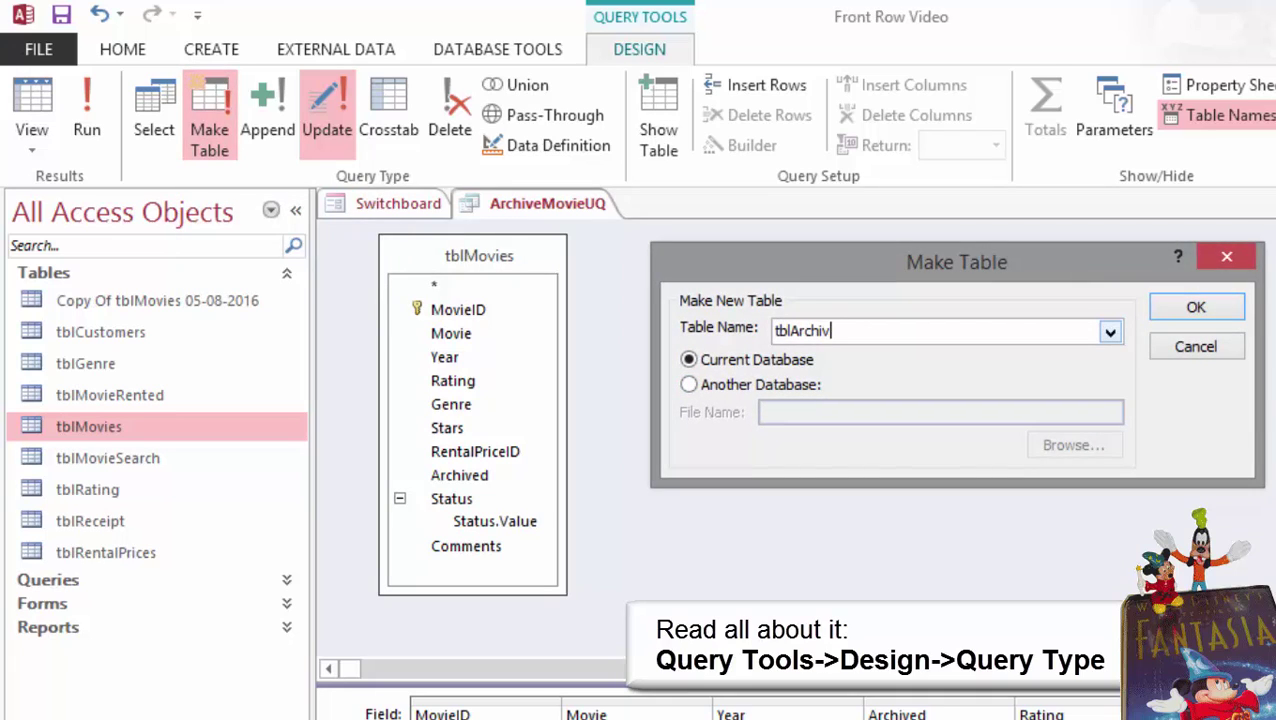
{"action": "type", "text": "eMovies"}
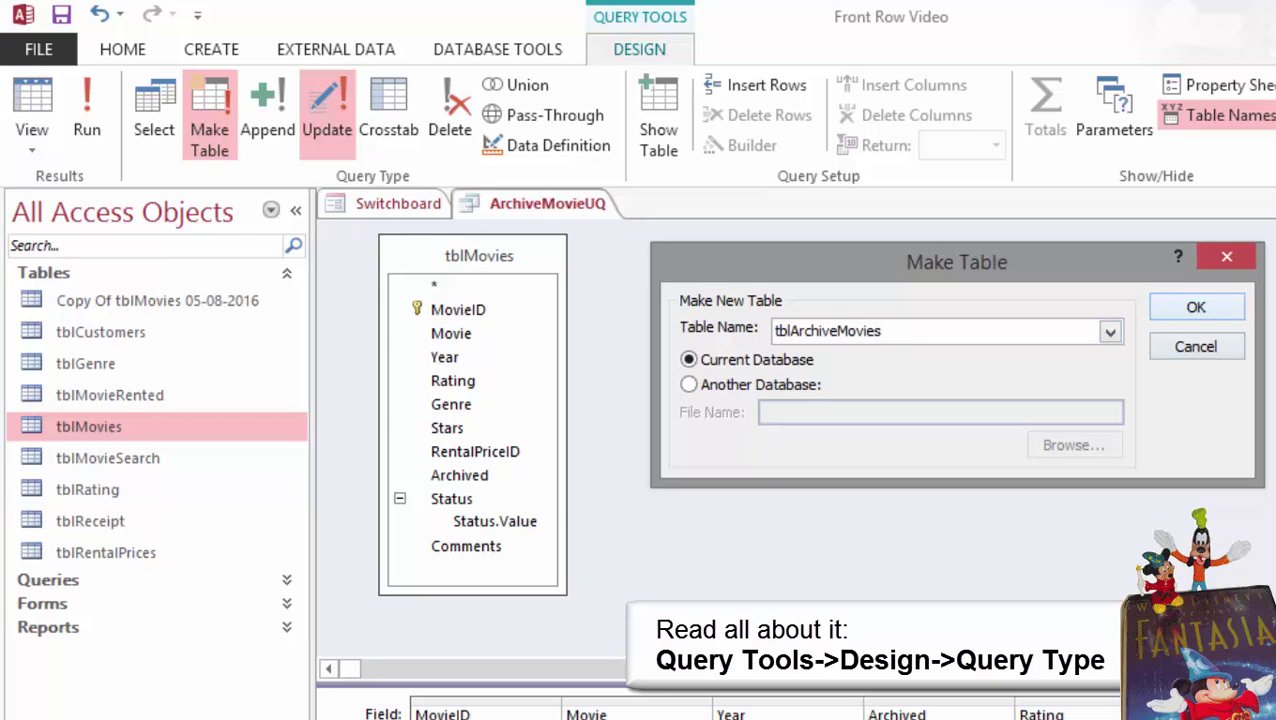
{"action": "key", "text": "Return"}
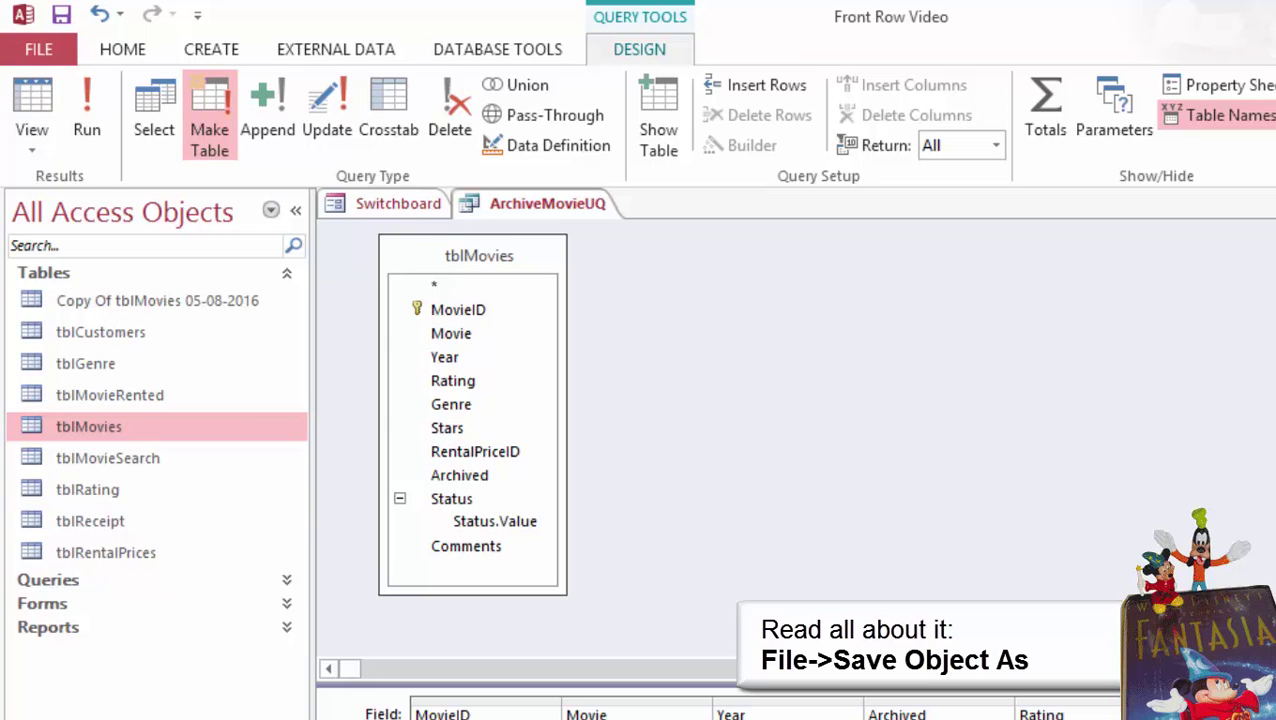
Save the make-table query as a separate query object named ArchiveMovieMT
{"action": "left_click", "coordinate": [38, 49]}
{"action": "left_click", "coordinate": [60, 311]}
{"action": "left_click", "coordinate": [353, 323]}
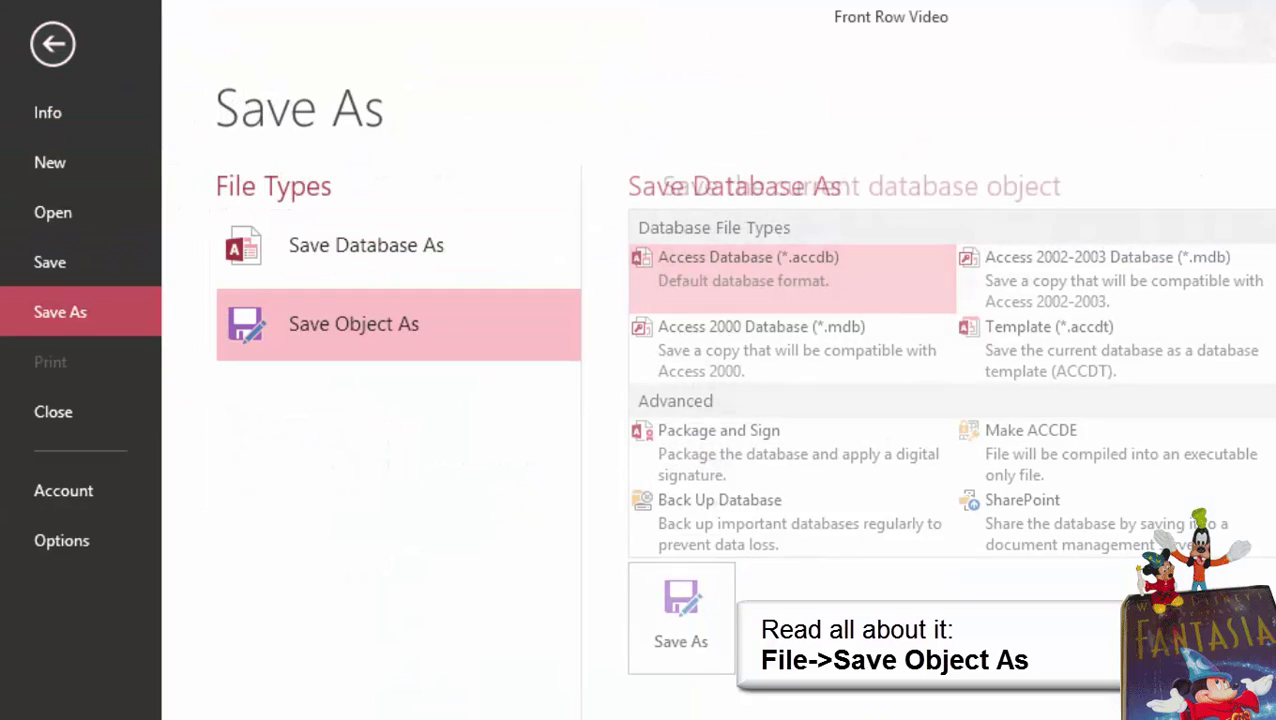
{"action": "left_click", "coordinate": [681, 478]}
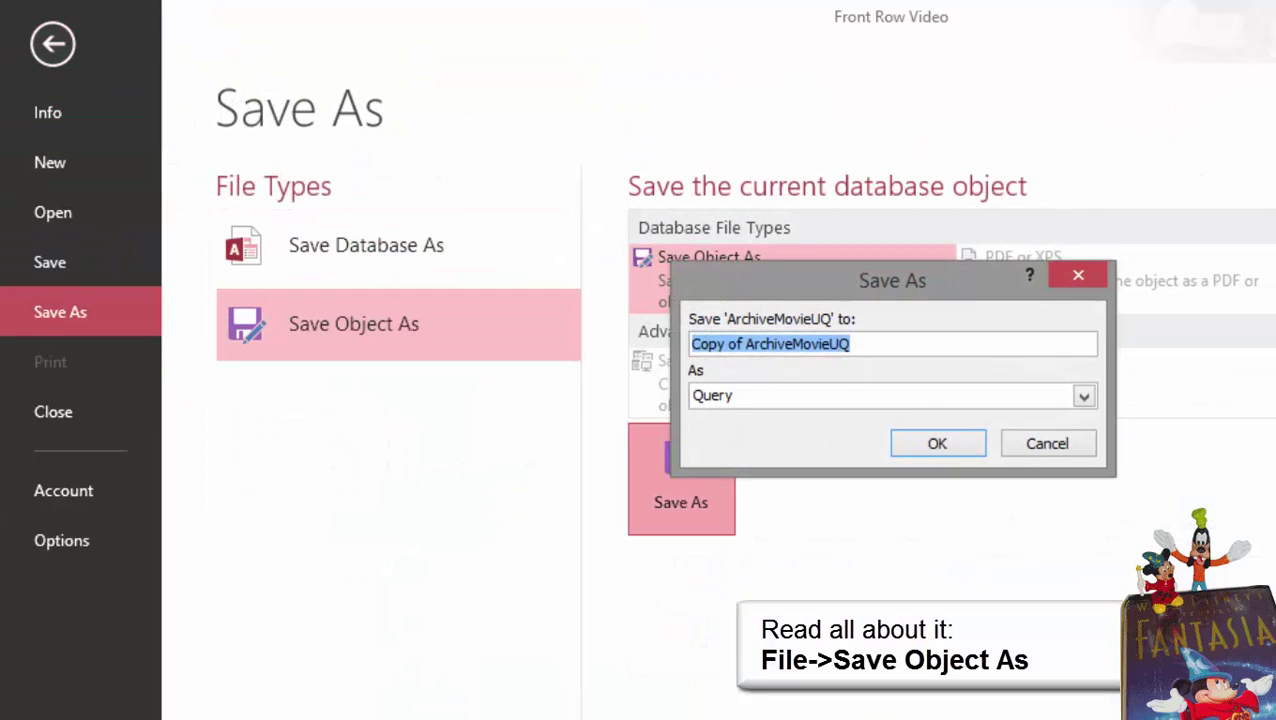
{"action": "left_click_drag", "start_coordinate": [746, 344], "coordinate": [690, 344]}
{"action": "key", "text": "Delete"}
{"action": "left_click", "coordinate": [798, 344]}
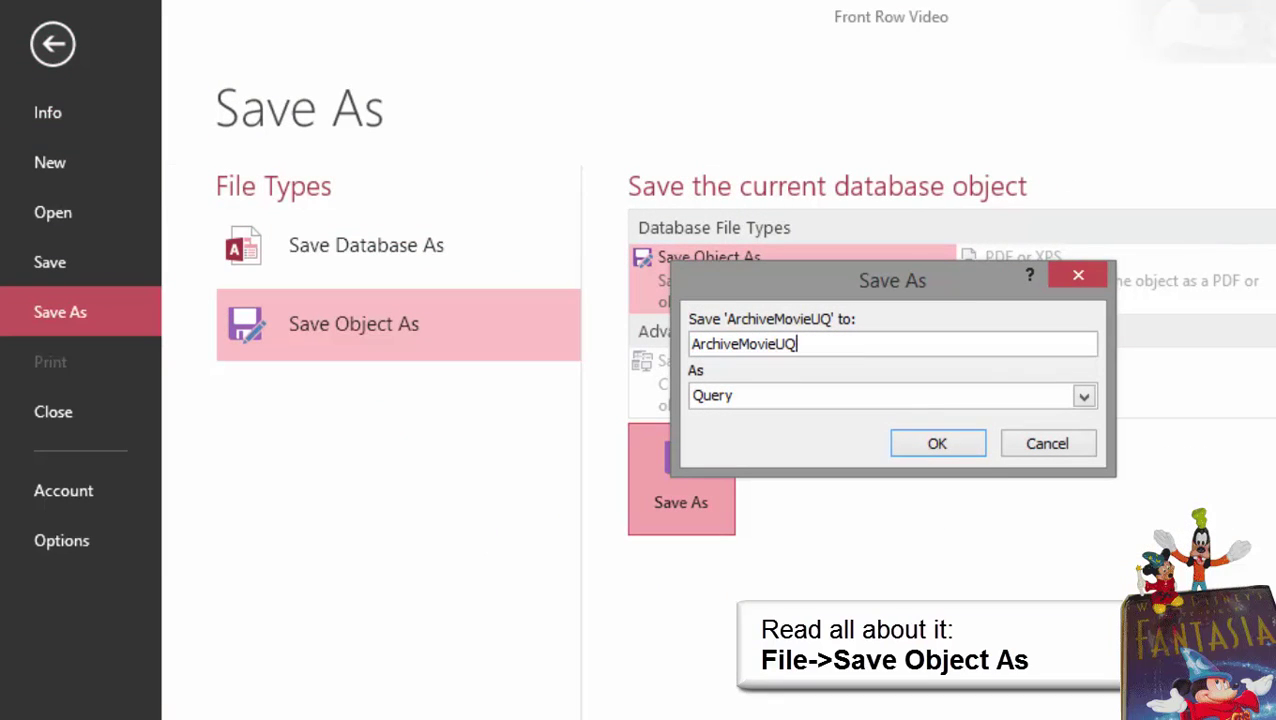
{"action": "key", "text": "shift+Left"}
{"action": "key", "text": "shift+Left"}
{"action": "type", "text": "MT"}
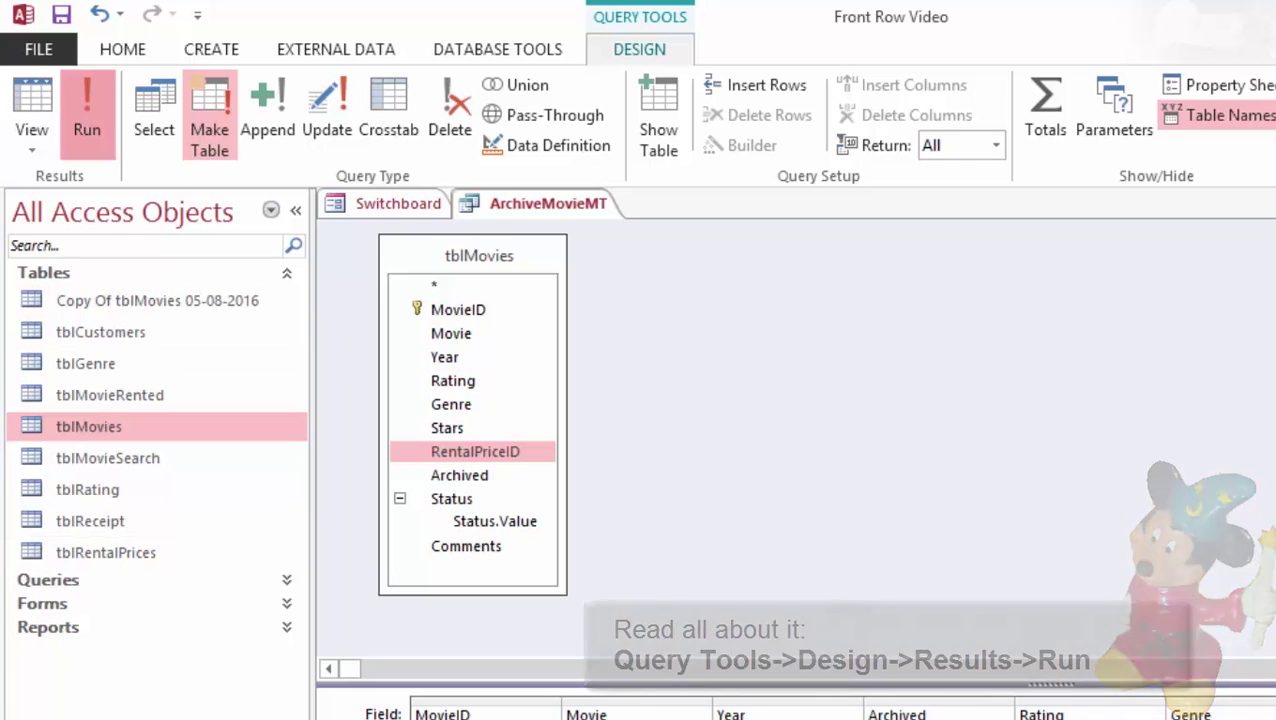
Run the make-table query, accept creating the new table and open tblArchiveMovies to check its records
{"action": "left_click", "coordinate": [87, 115]}
{"action": "key", "text": "Return"}
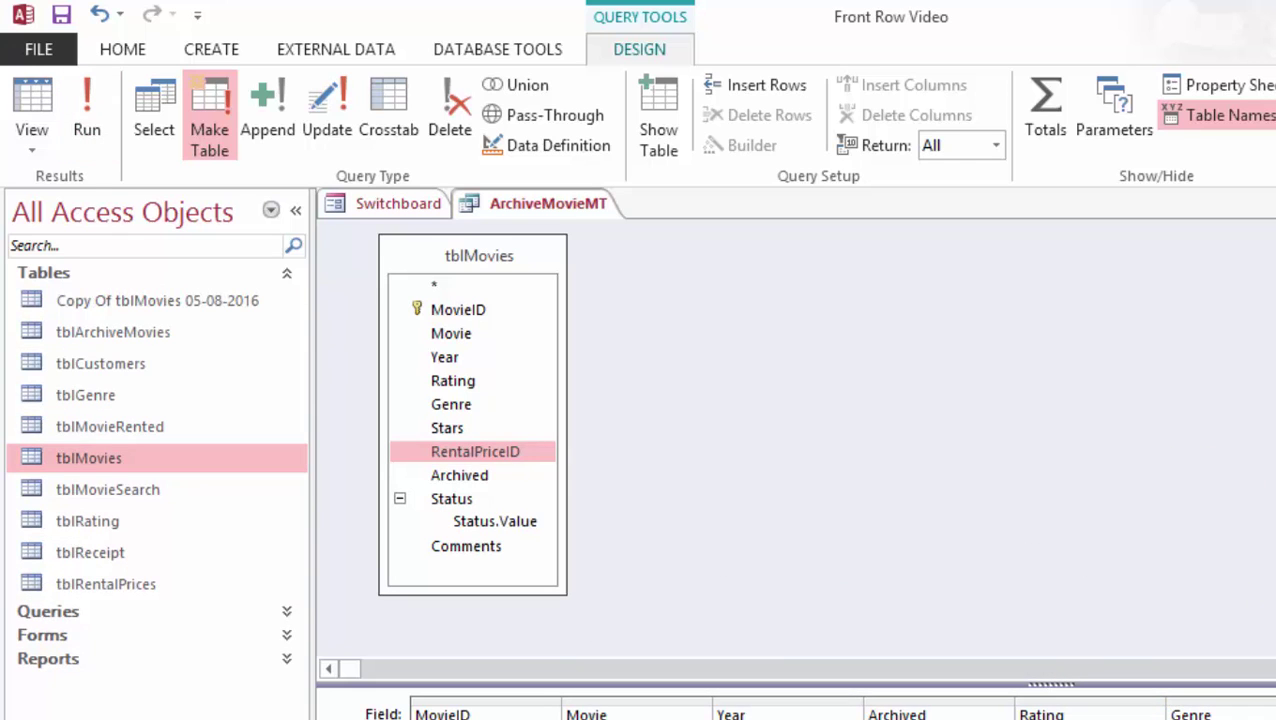
{"action": "double_click", "coordinate": [113, 332]}
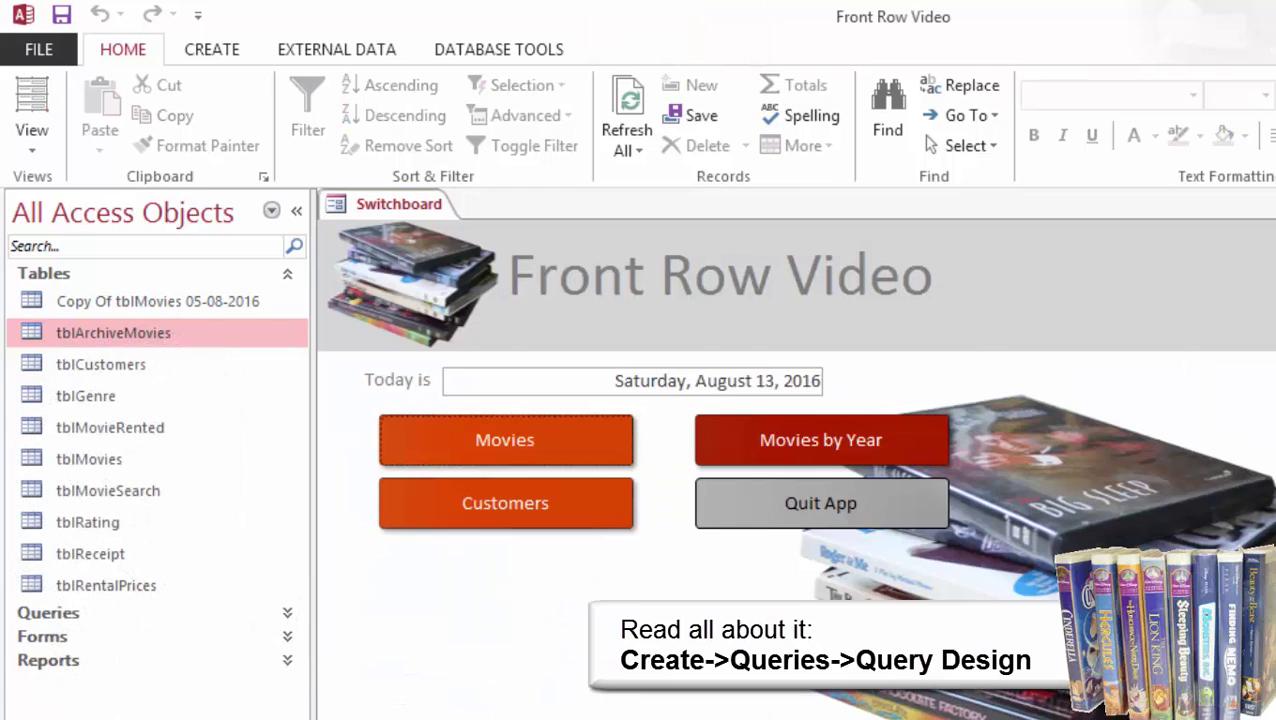
Create a new query in Design view based on the table Copy Of tblMovies 05-08-2016
{"action": "left_click", "coordinate": [170, 333]}
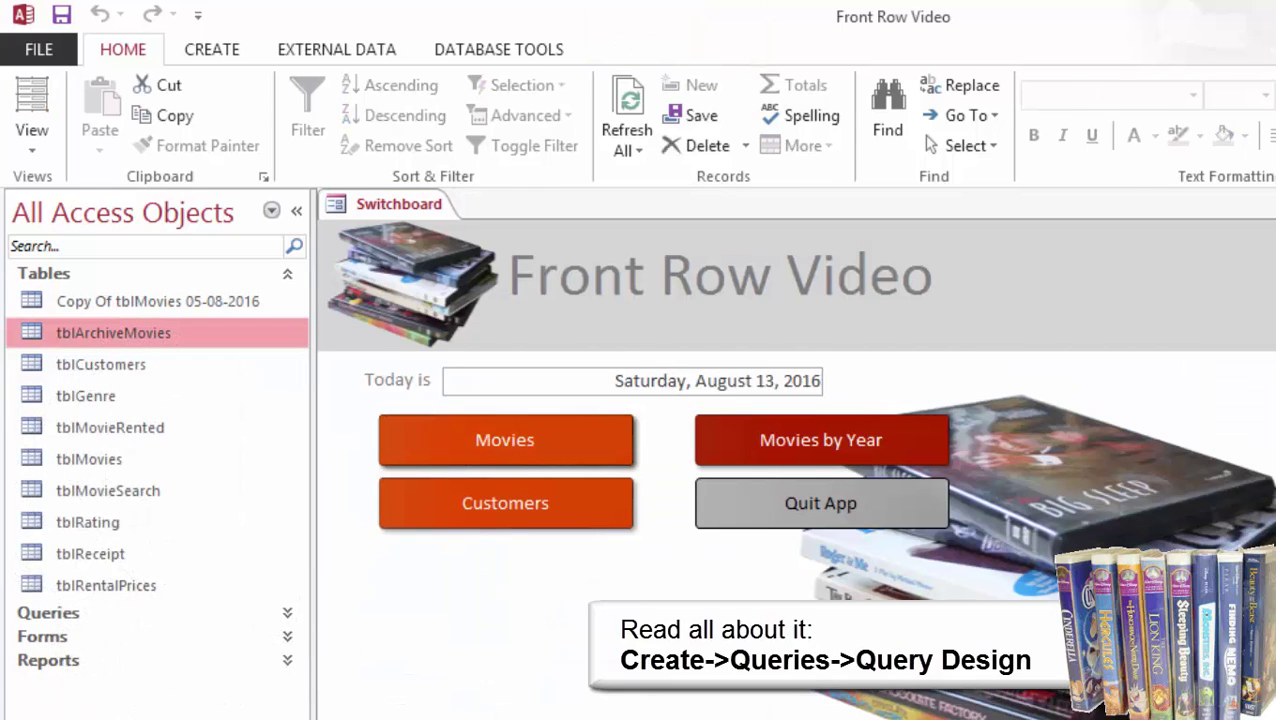
{"action": "left_click", "coordinate": [212, 50]}
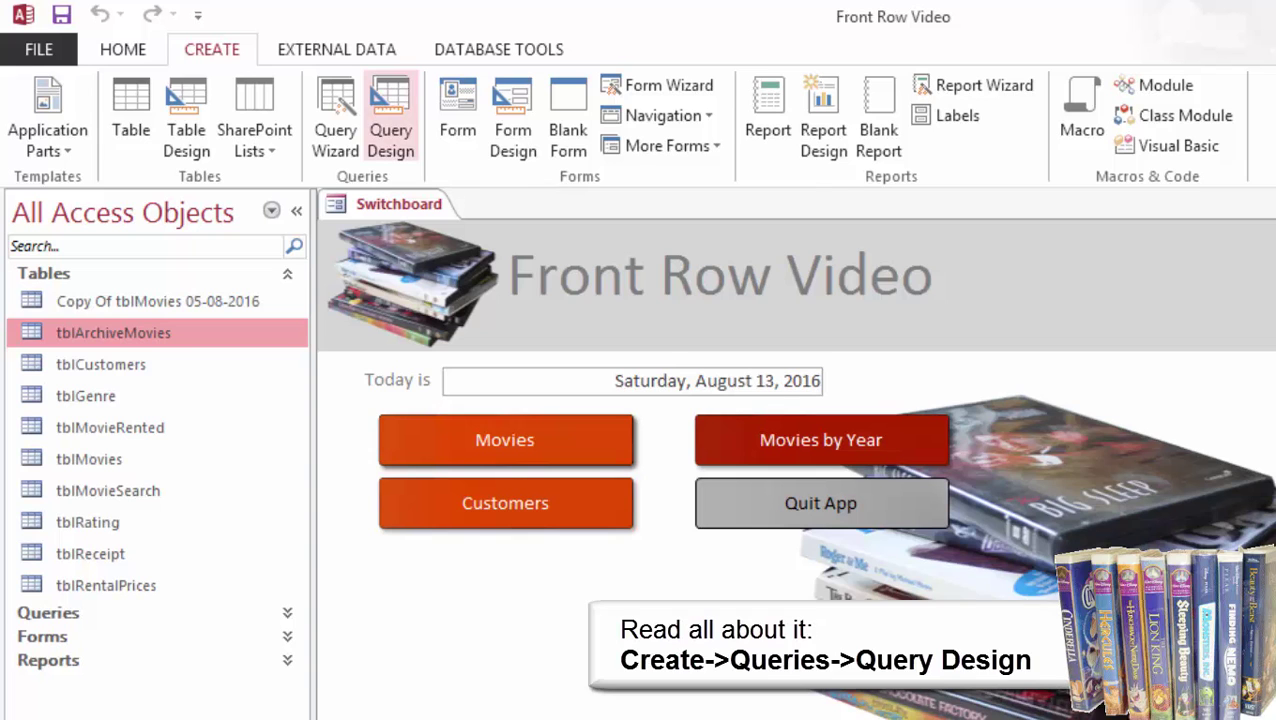
{"action": "left_click", "coordinate": [390, 115]}
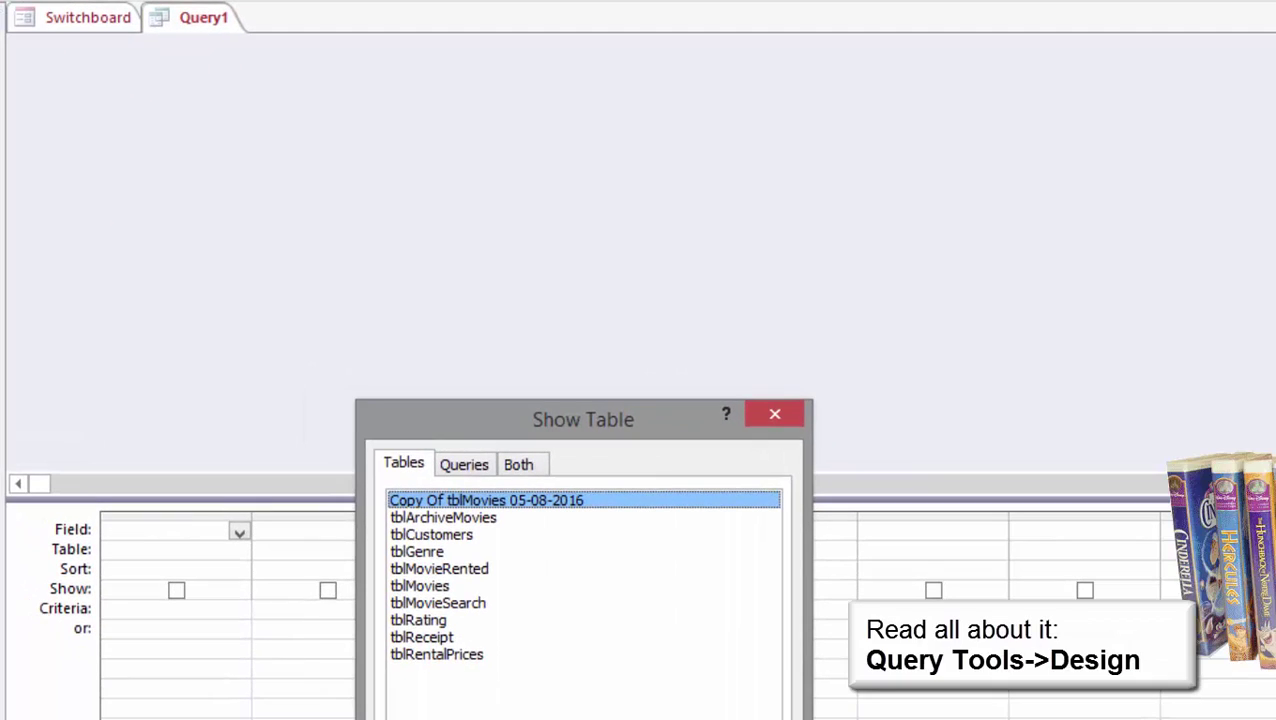
{"action": "left_click_drag", "start_coordinate": [822, 562], "coordinate": [700, 391]}
{"action": "left_click_drag", "start_coordinate": [462, 248], "coordinate": [461, 227]}
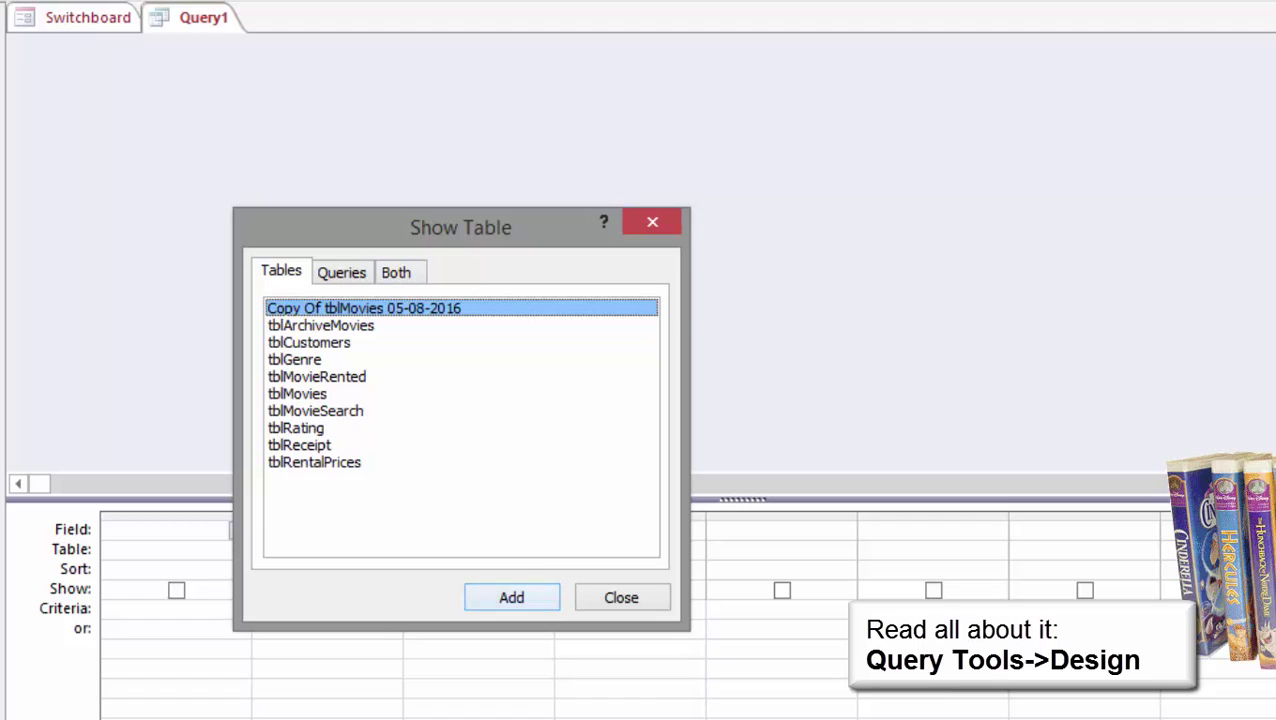
{"action": "left_click", "coordinate": [511, 597]}
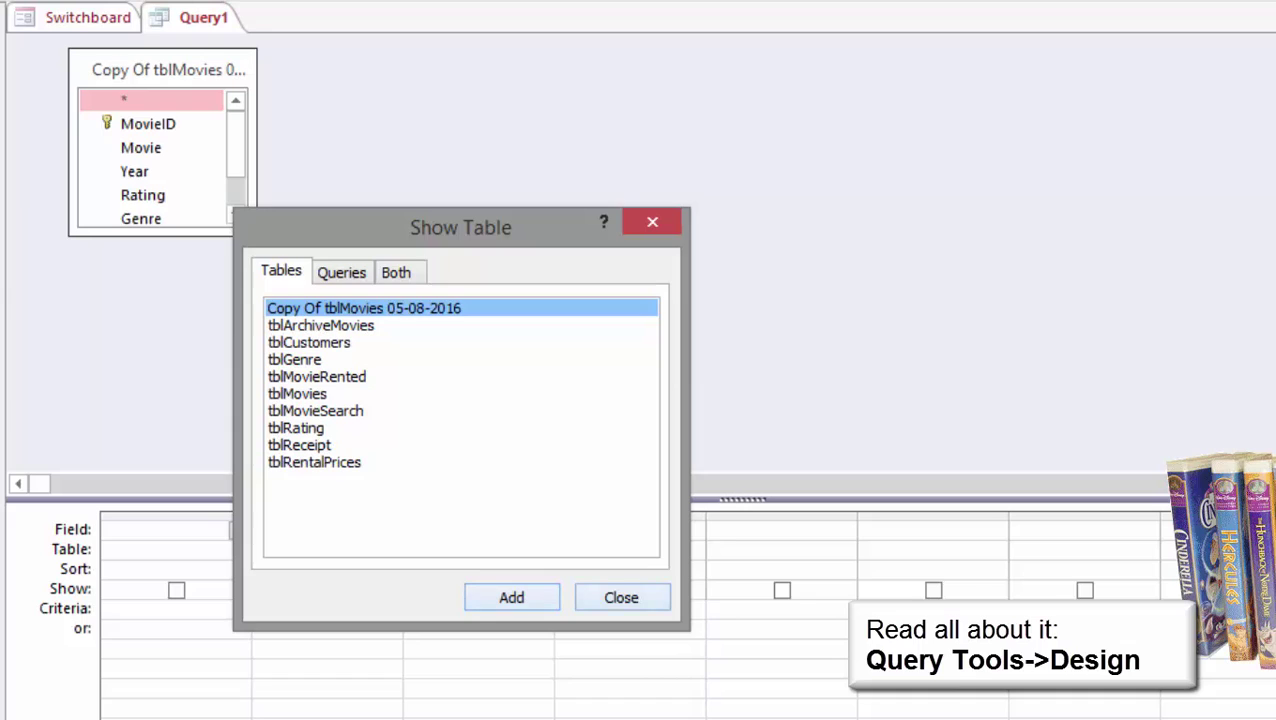
{"action": "left_click", "coordinate": [621, 597]}
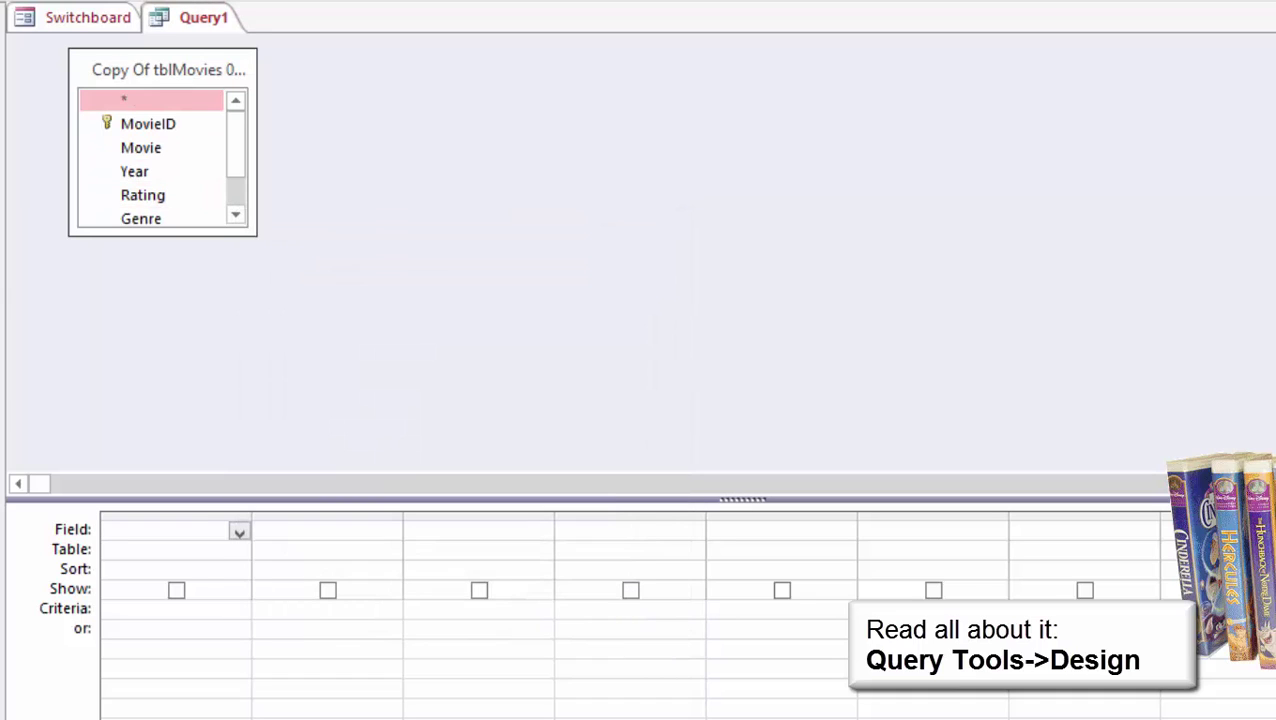
Enlarge the table's field list and add MovieID, Movie, Year, Rating, Genre, Stars and RentalPriceID to the query grid
{"action": "left_click_drag", "start_coordinate": [163, 236], "coordinate": [163, 364]}
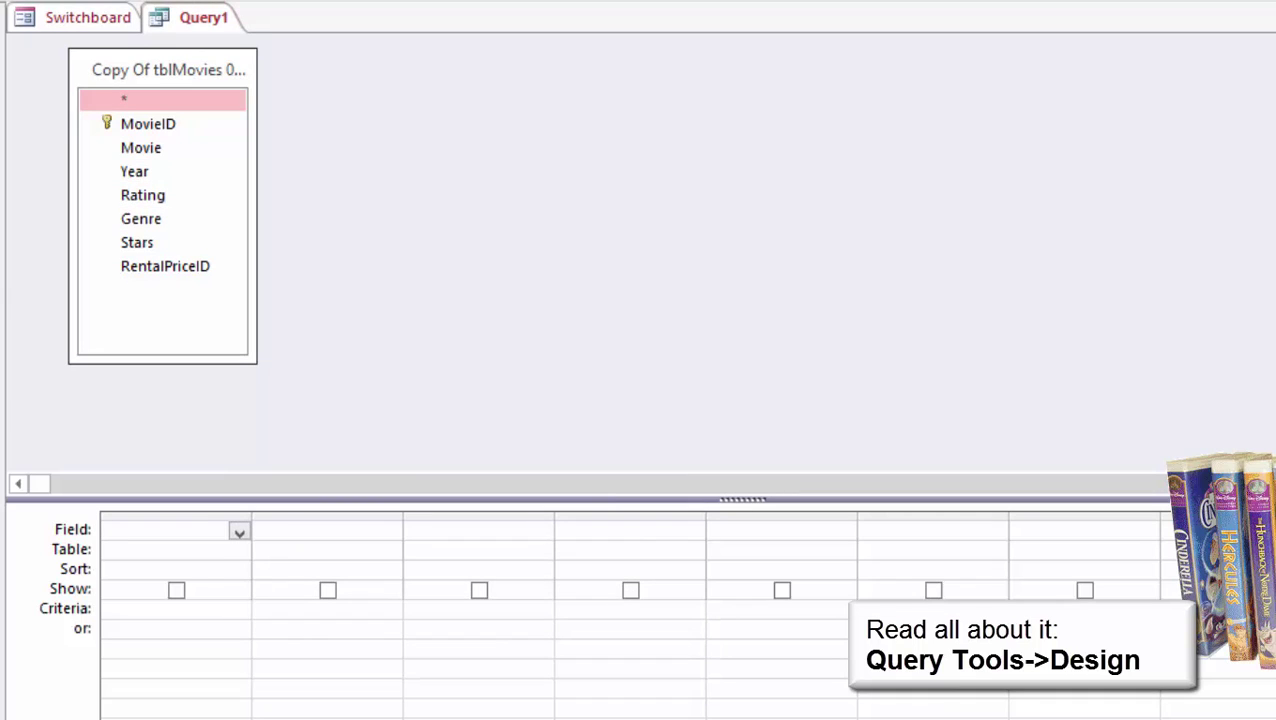
{"action": "double_click", "coordinate": [148, 124]}
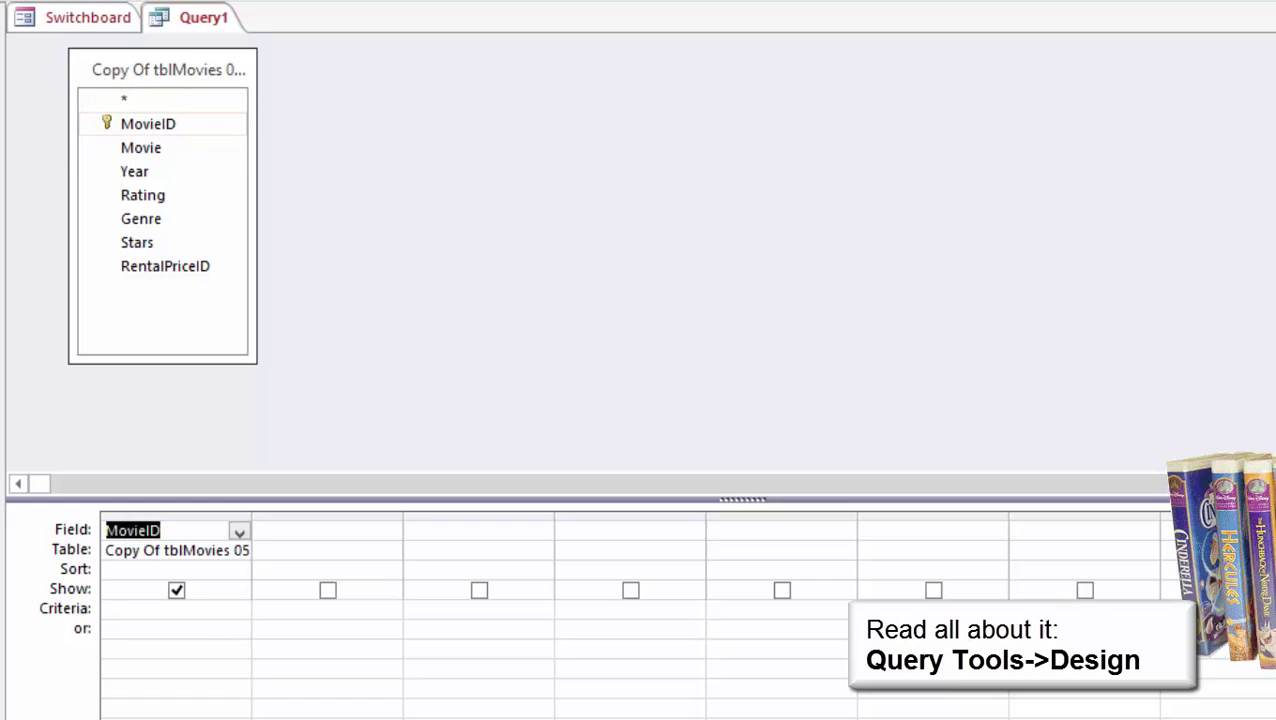
{"action": "left_click", "coordinate": [141, 148]}
{"action": "double_click", "coordinate": [141, 148]}
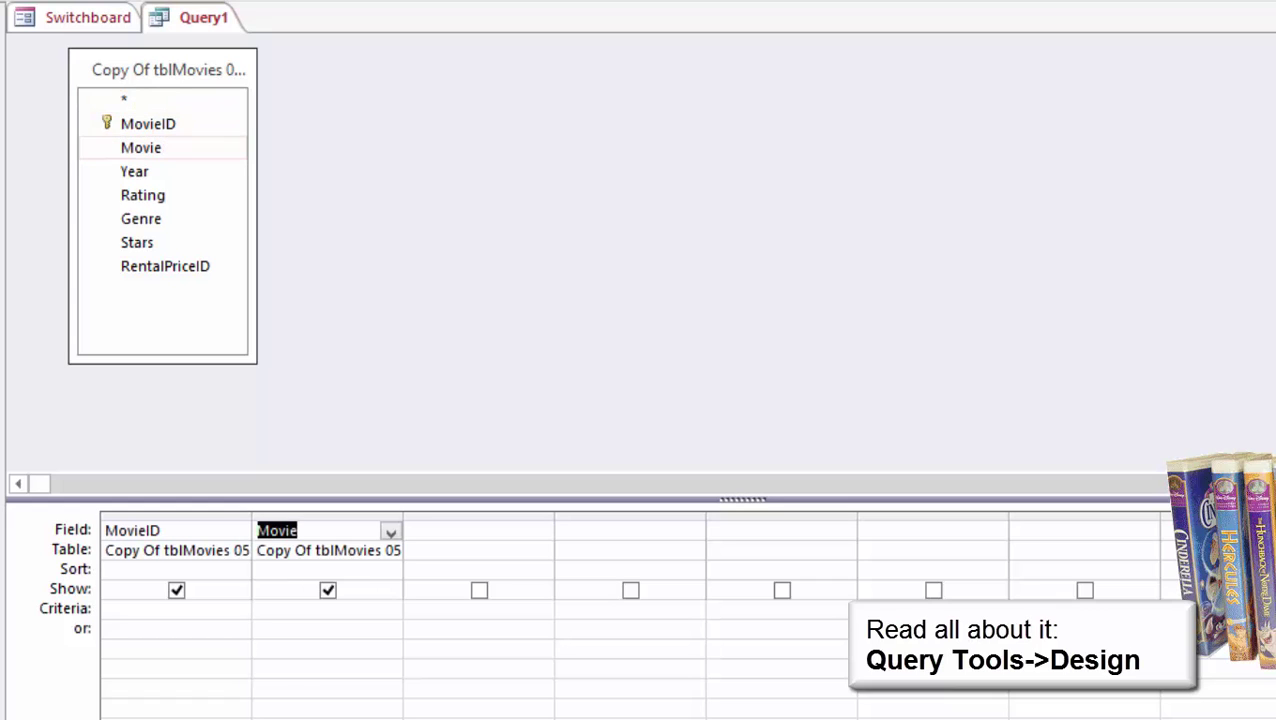
{"action": "left_click", "coordinate": [135, 172]}
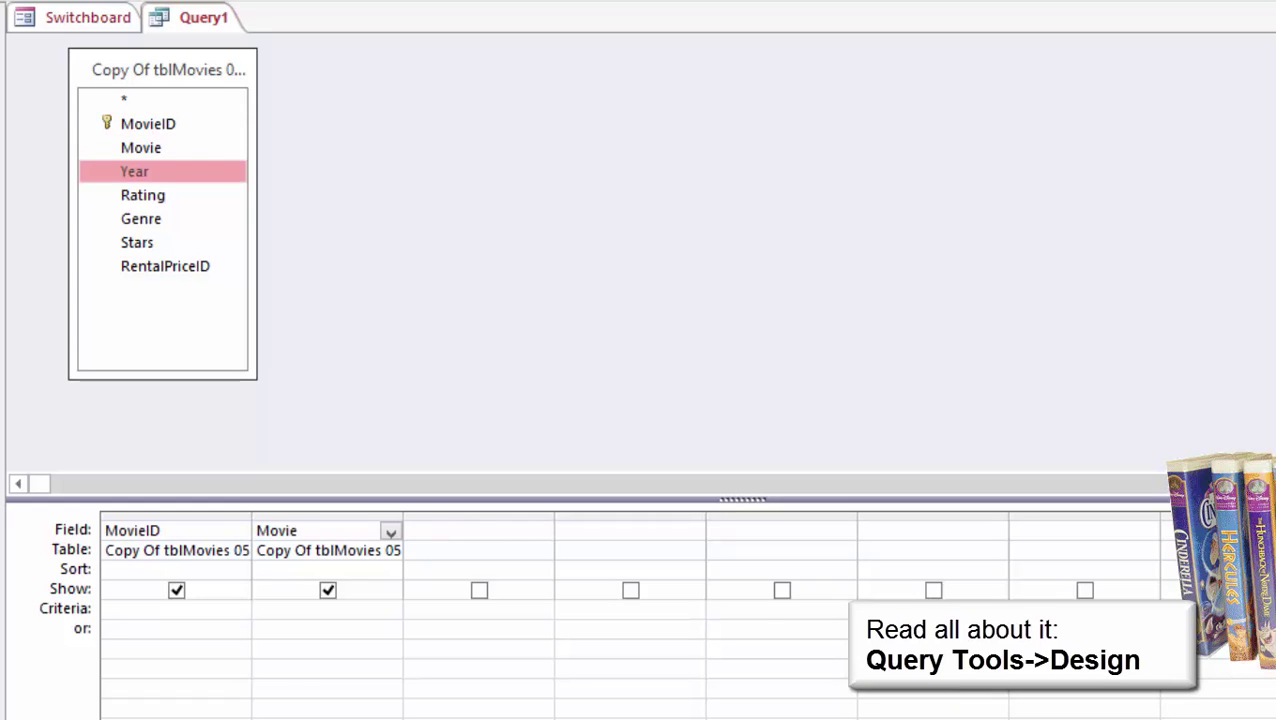
{"action": "double_click", "coordinate": [135, 172]}
{"action": "double_click", "coordinate": [143, 195]}
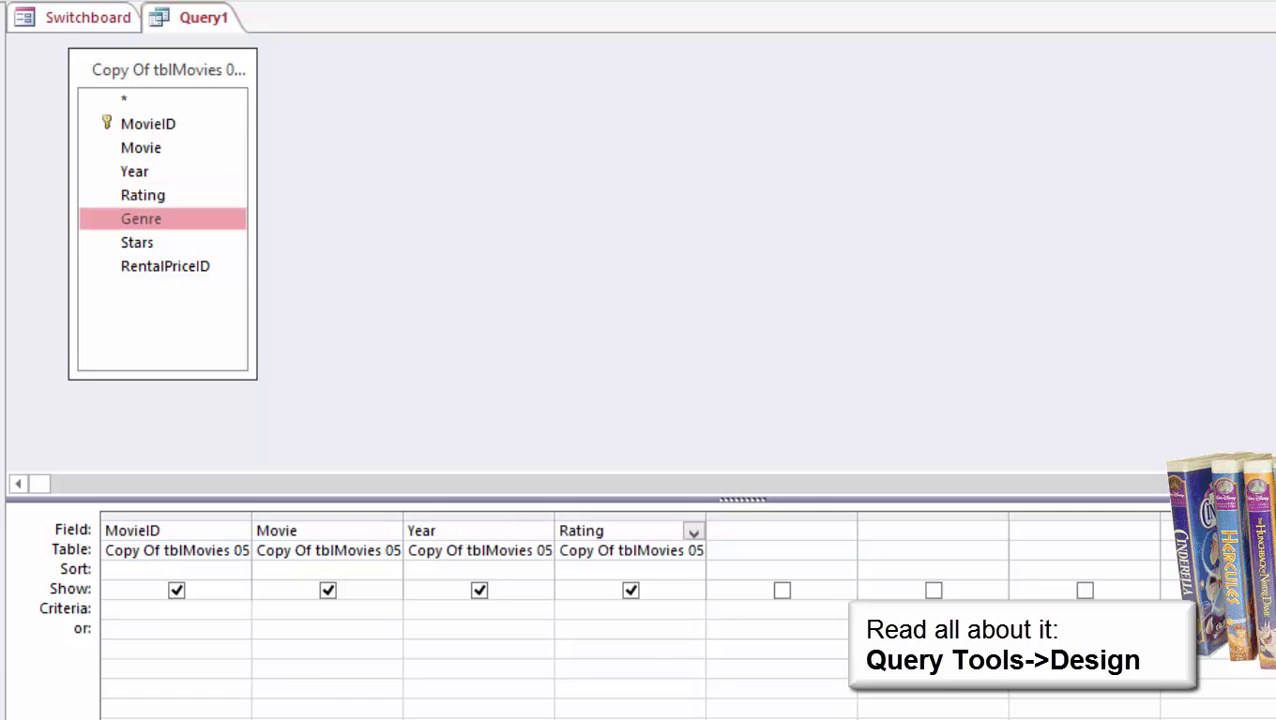
{"action": "double_click", "coordinate": [141, 219]}
{"action": "double_click", "coordinate": [137, 242]}
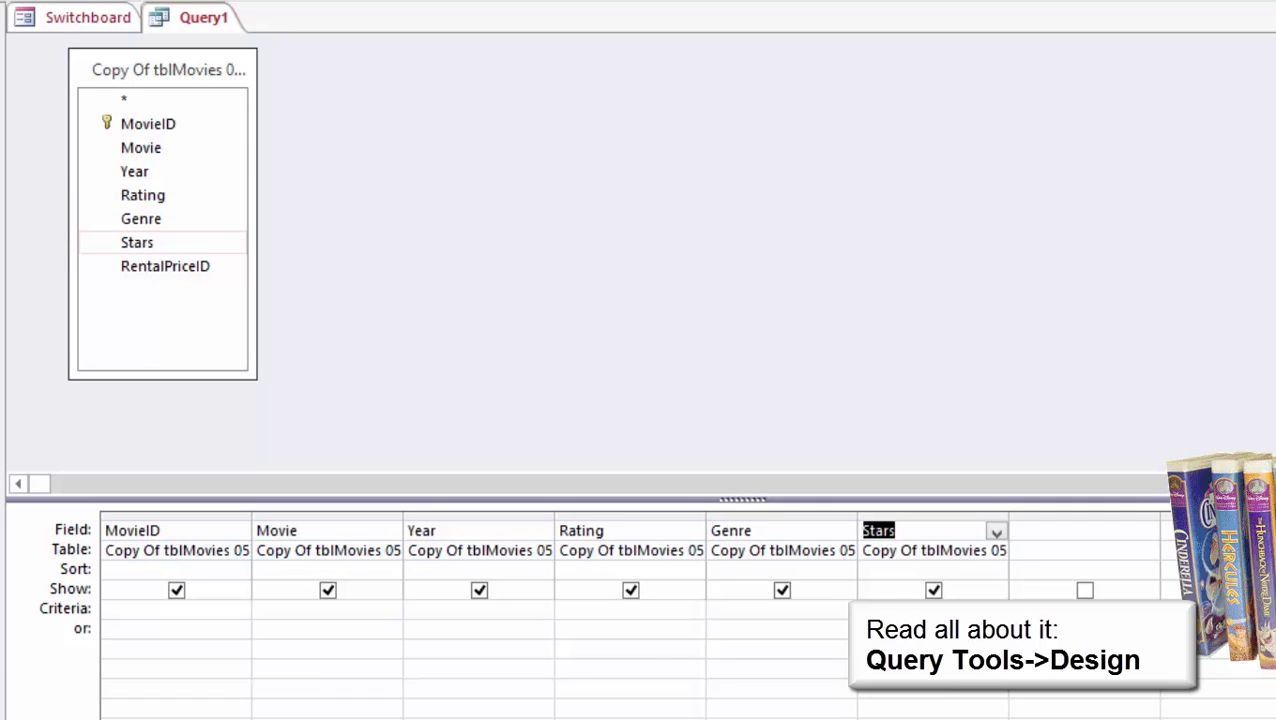
{"action": "double_click", "coordinate": [165, 266]}
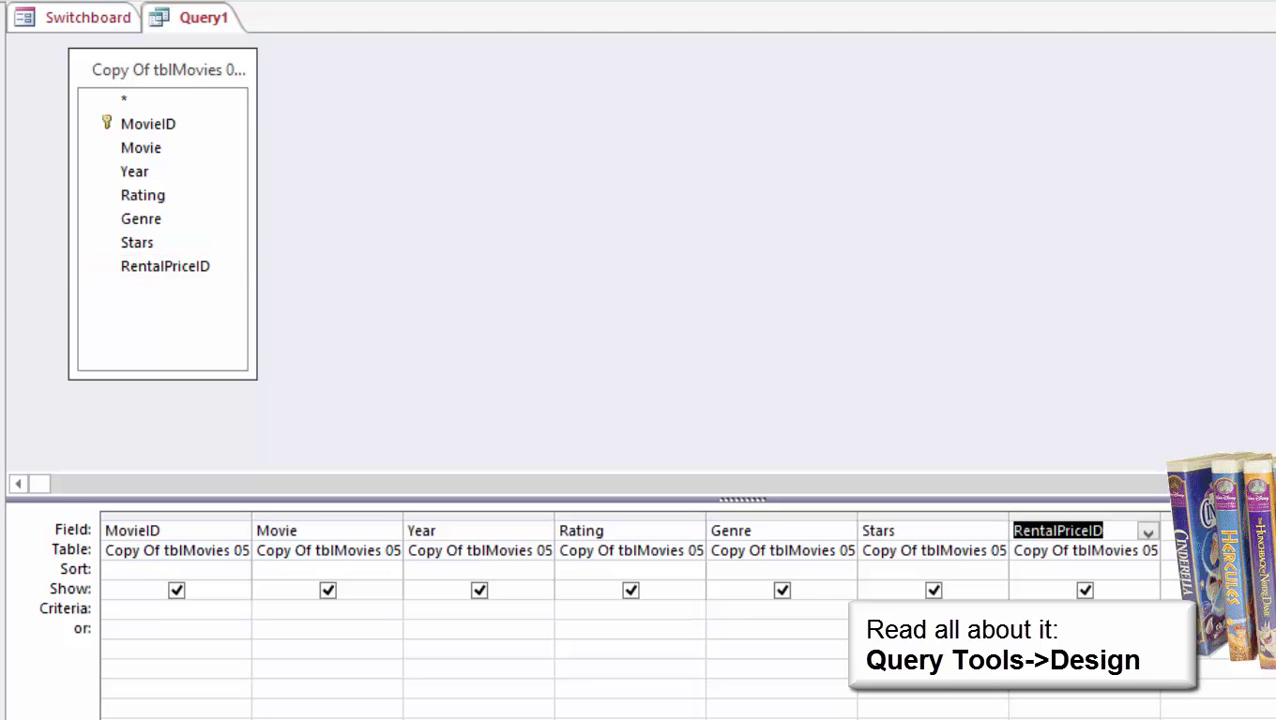
Set the Year criterion to <1990 in the new query and run it to preview the records to delete
{"action": "left_click", "coordinate": [450, 609]}
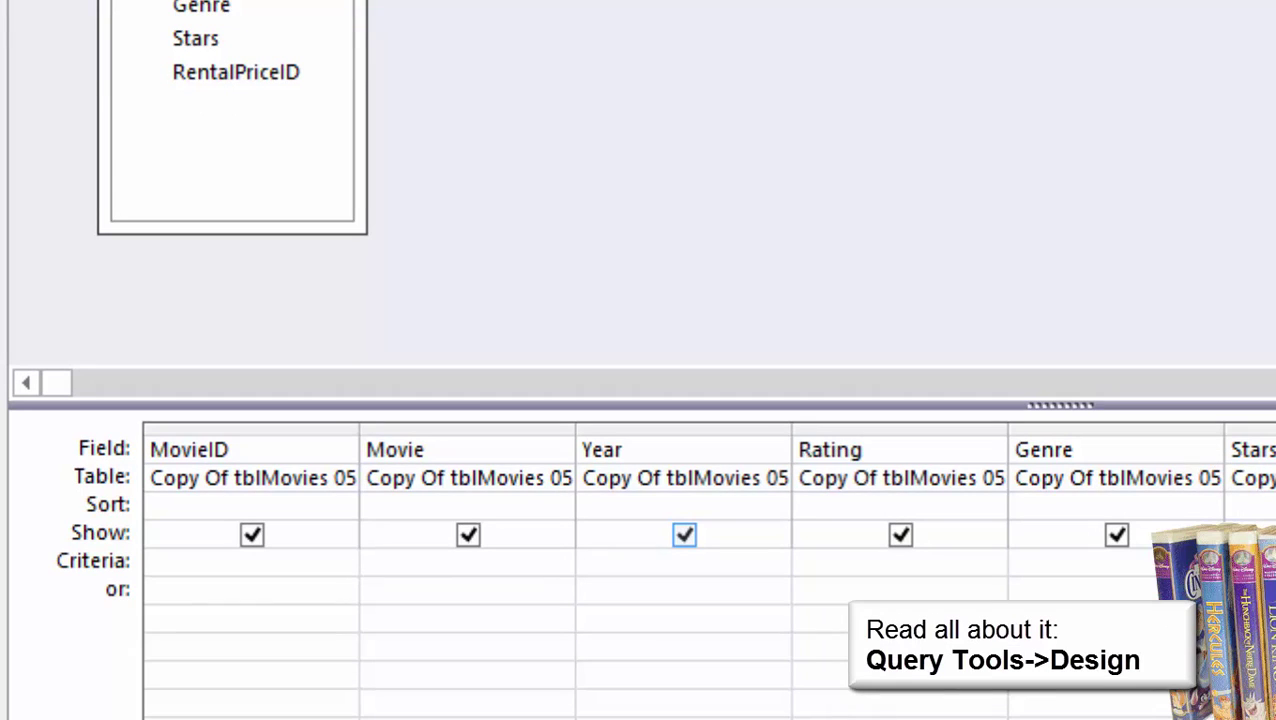
{"action": "type", "text": "<1990"}
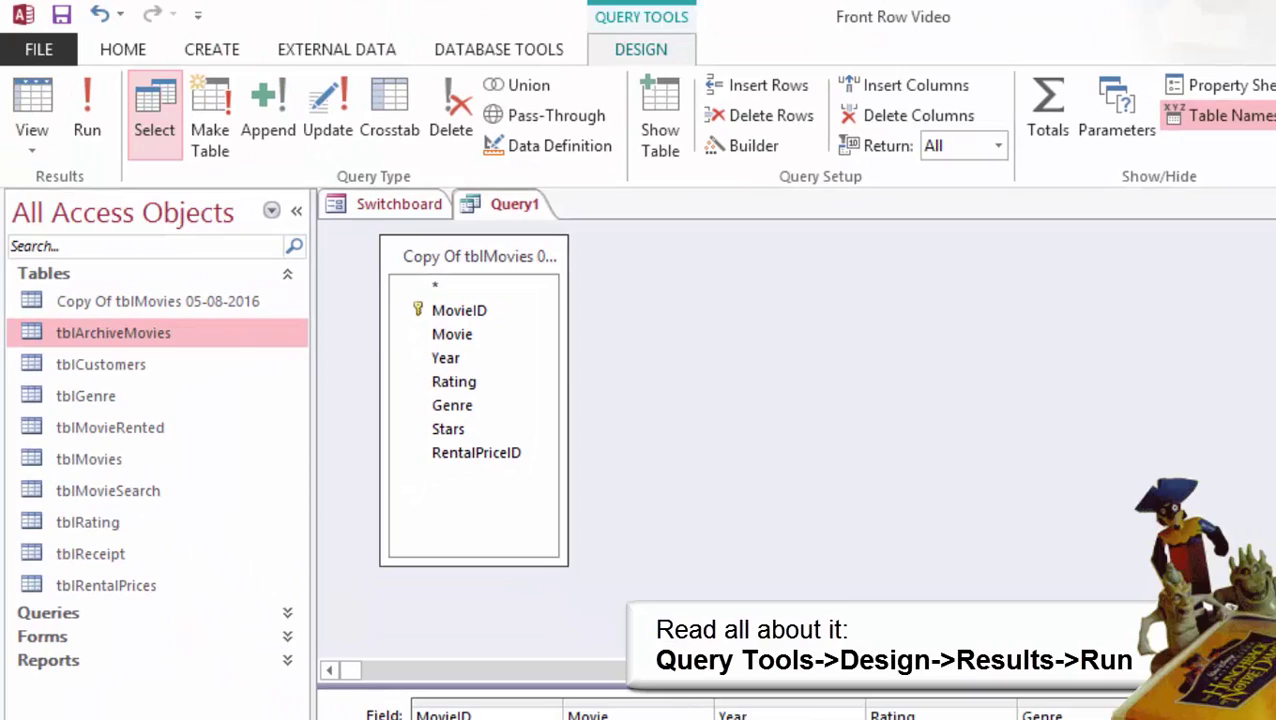
{"action": "left_click", "coordinate": [87, 112]}
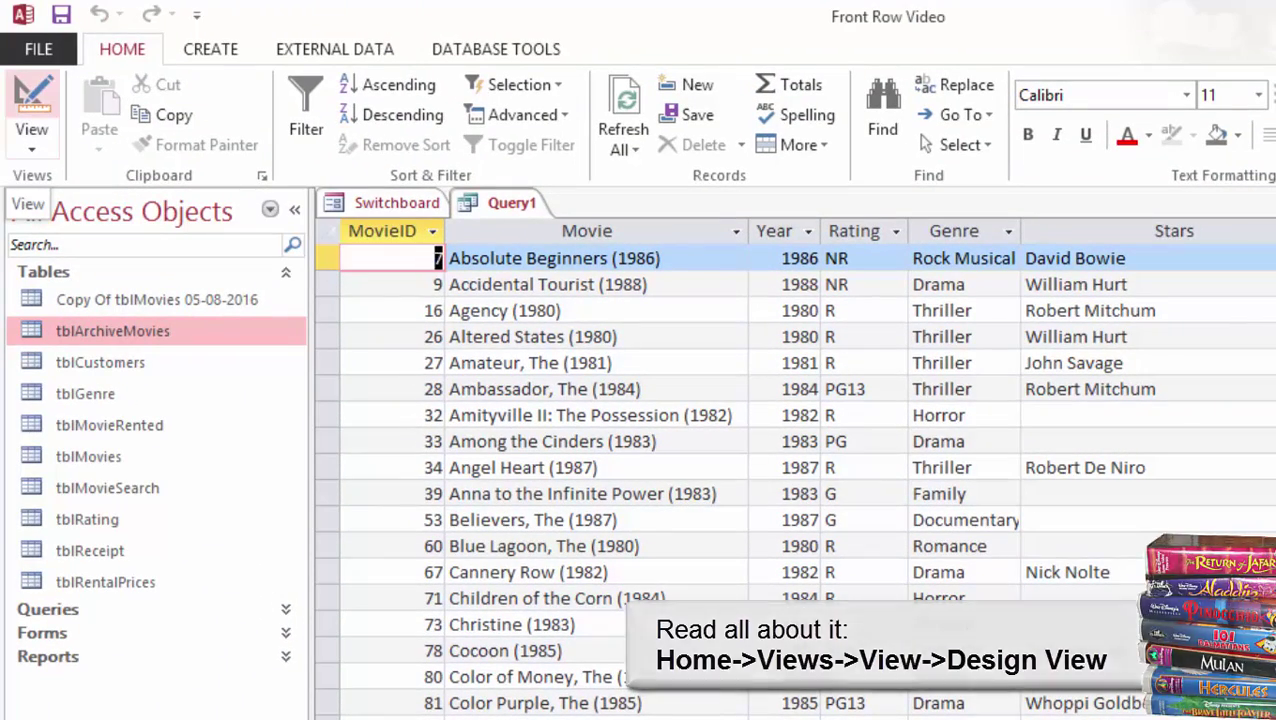
Return the query to Design view and convert it to a Delete query
{"action": "left_click", "coordinate": [31, 112]}
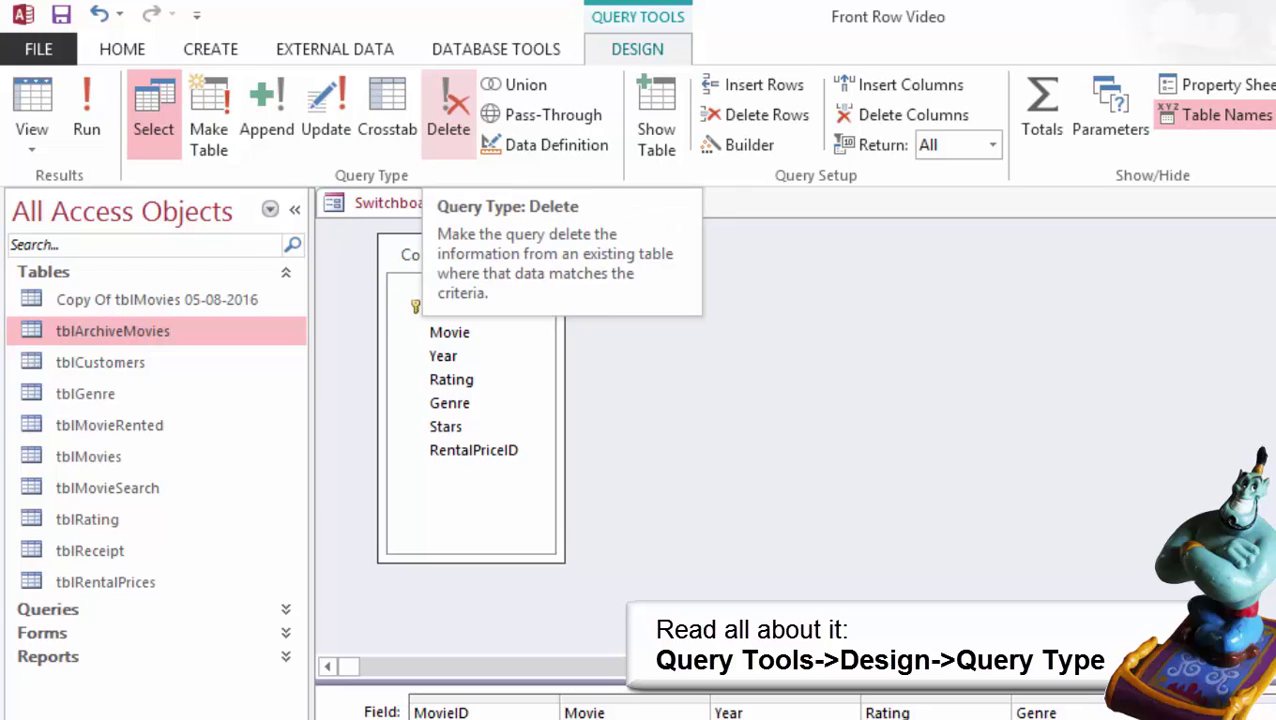
{"action": "left_click", "coordinate": [448, 110]}
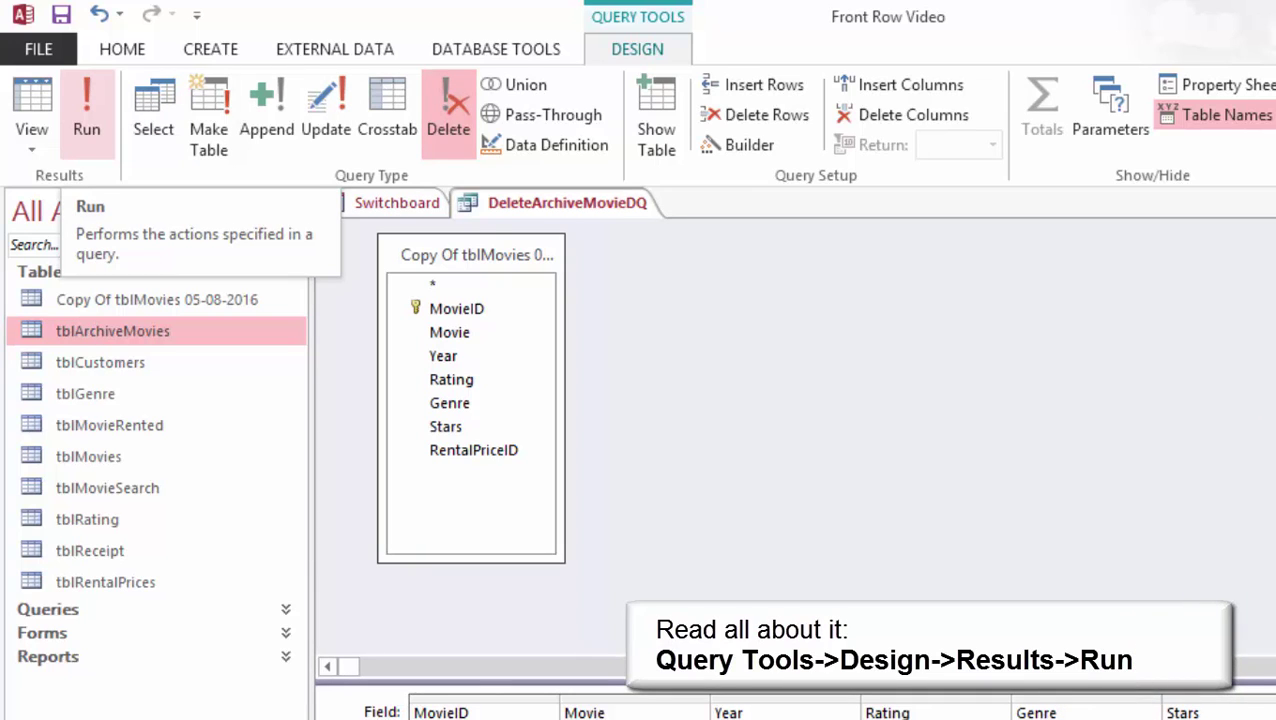
Run the delete query, accept the deletion and open Copy Of tblMovies 05-08-2016 to check the remaining records
{"action": "left_click", "coordinate": [87, 110]}
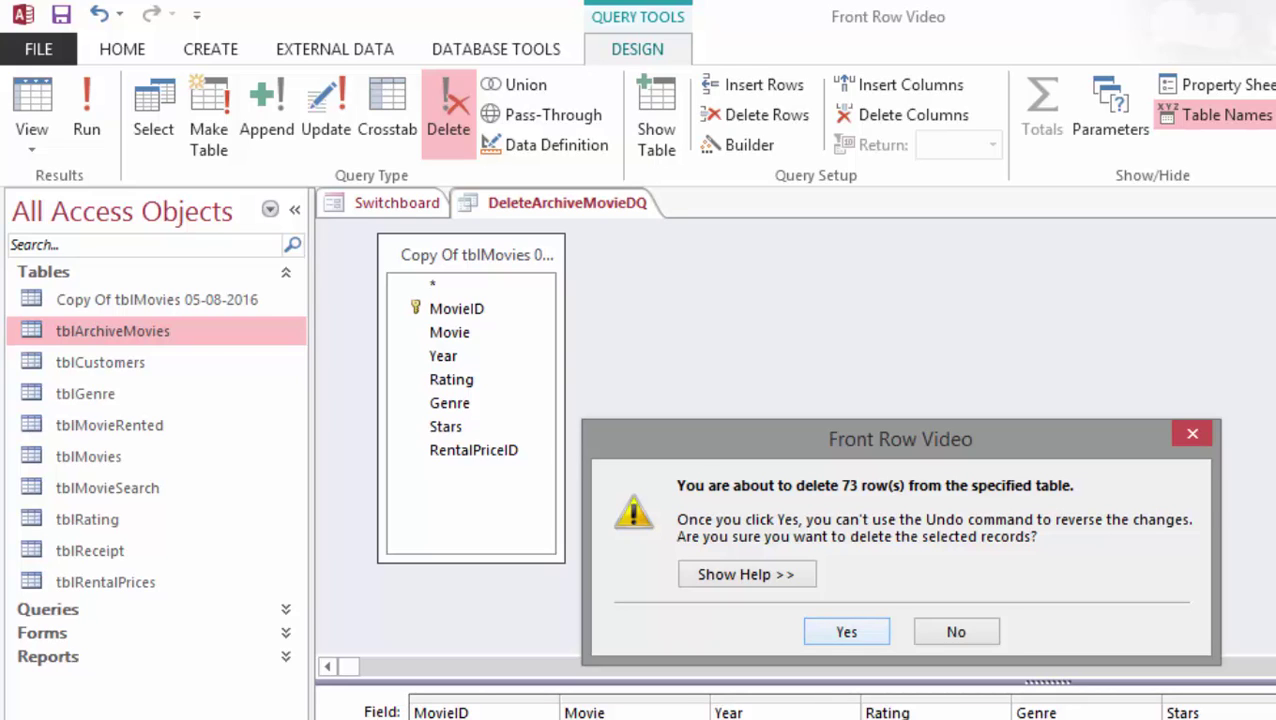
{"action": "key", "text": "Return"}
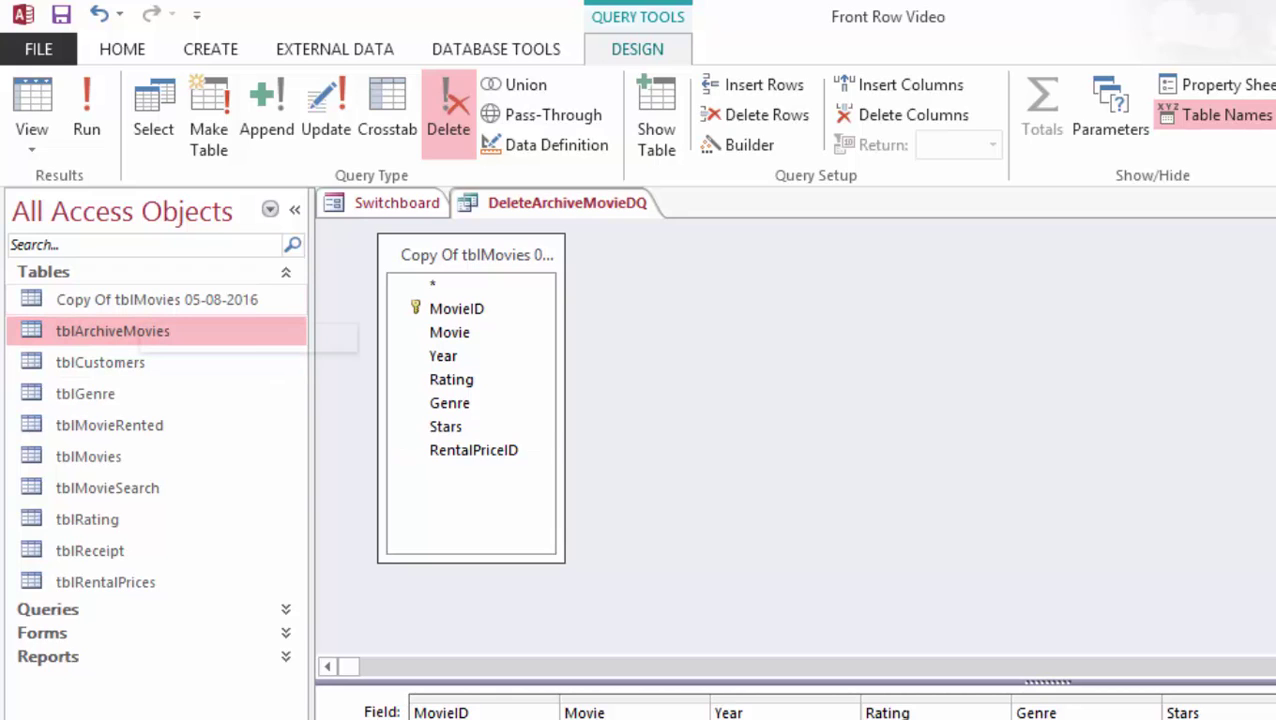
{"action": "left_click", "coordinate": [141, 301]}
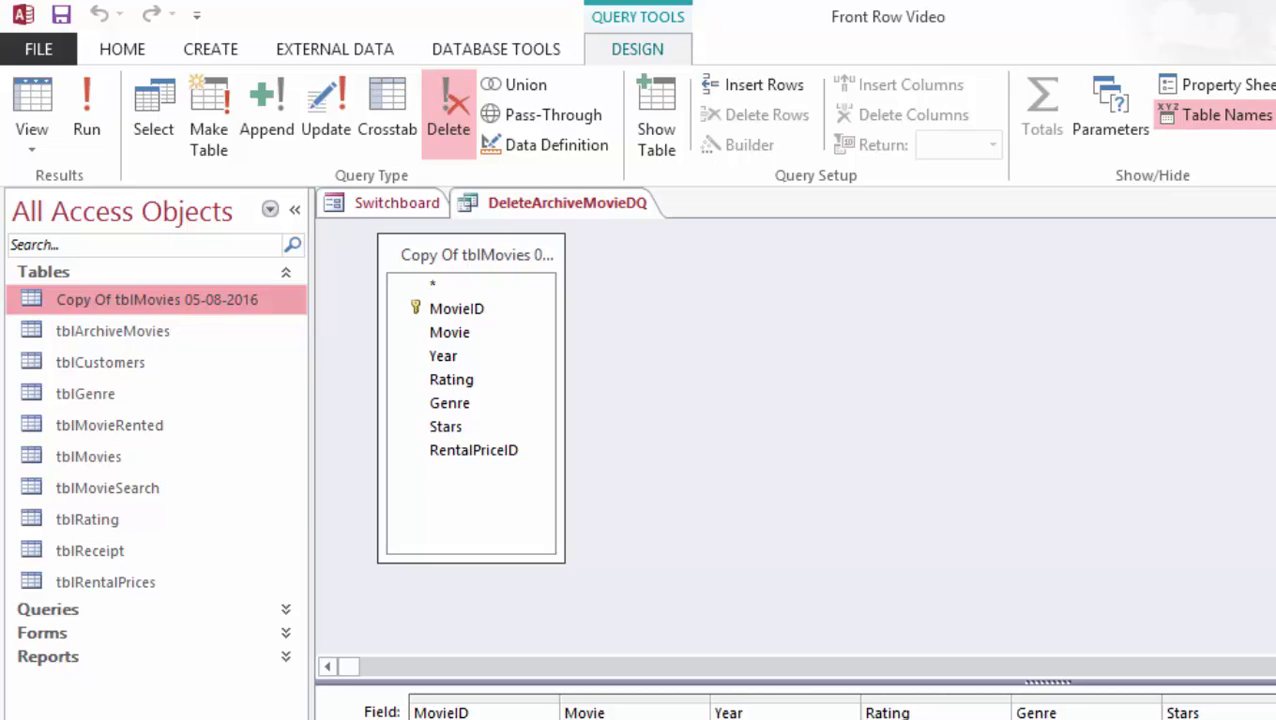
{"action": "double_click", "coordinate": [141, 301]}
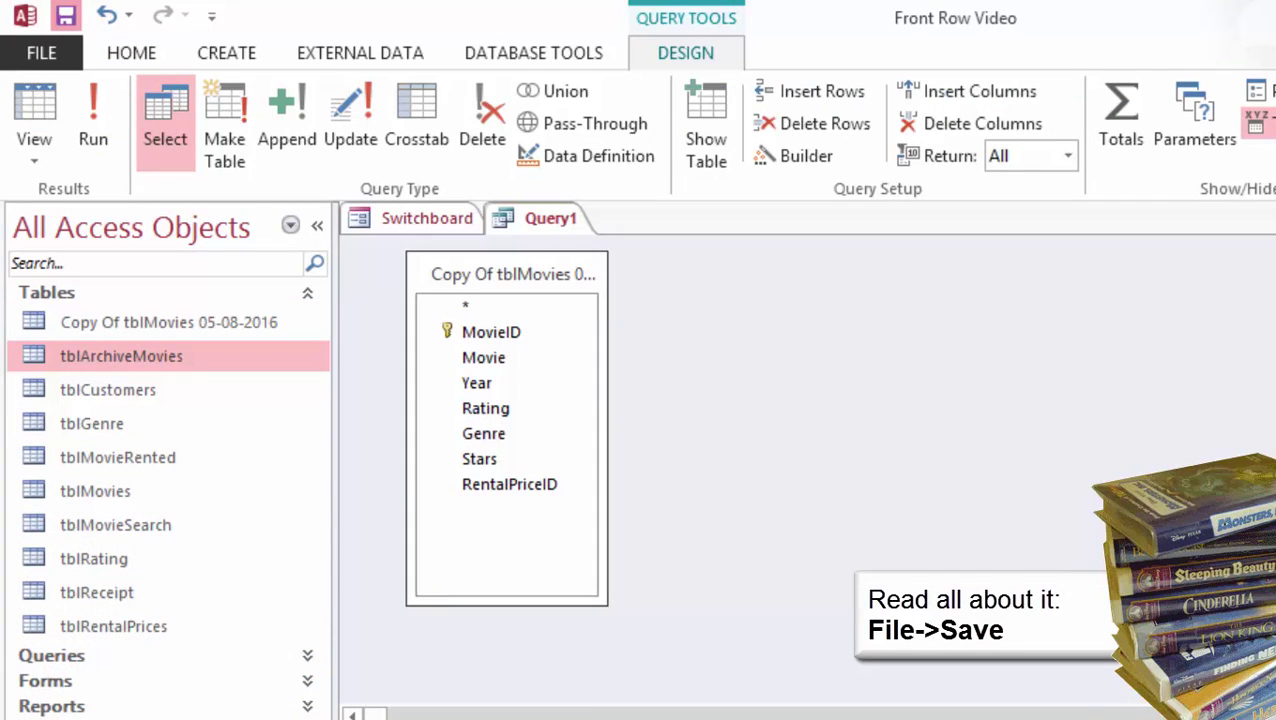
Save the query as DeleteArchiveMovieDQ and close it
{"action": "key", "text": "ctrl+s"}
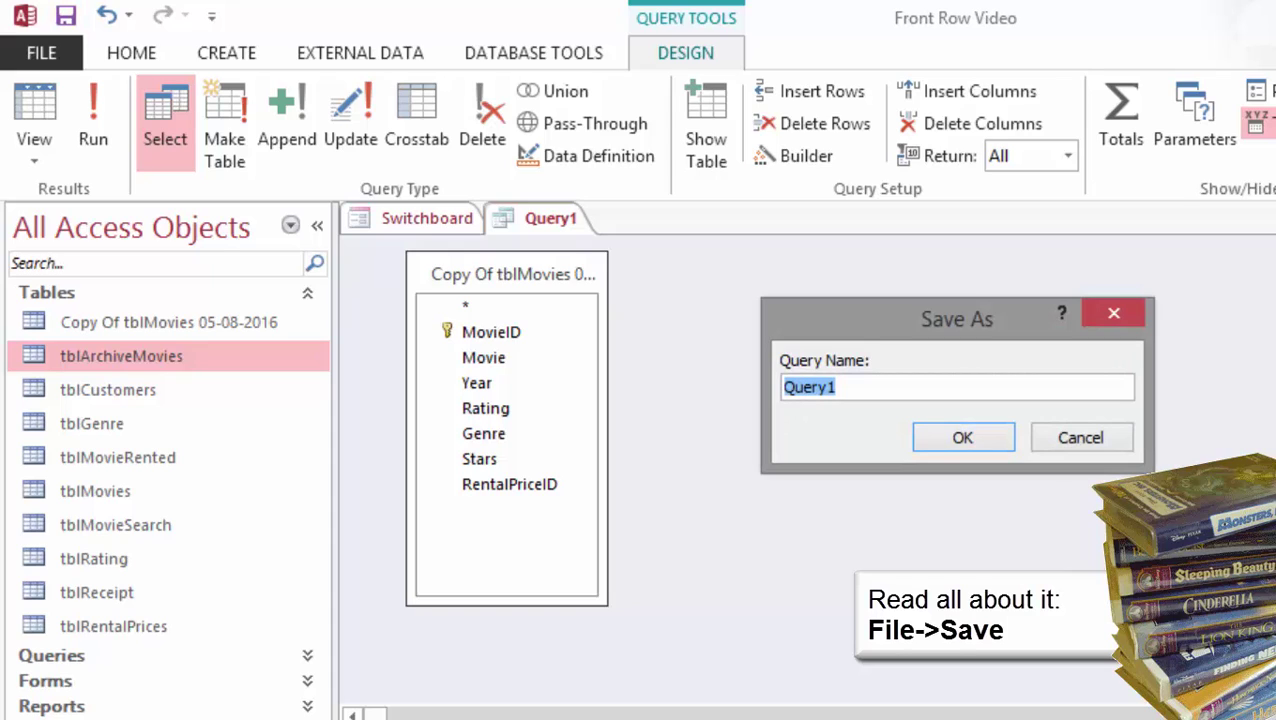
{"action": "type", "text": "Delete"}
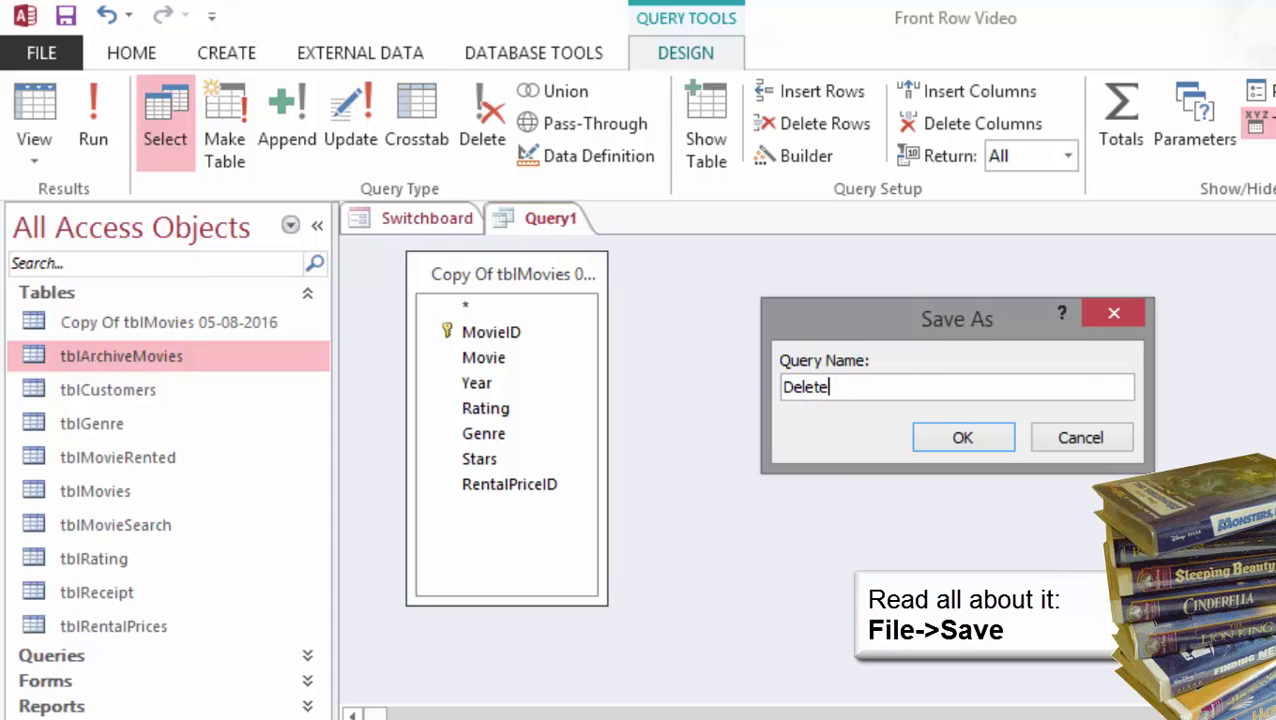
{"action": "type", "text": "ArchiveMovie"}
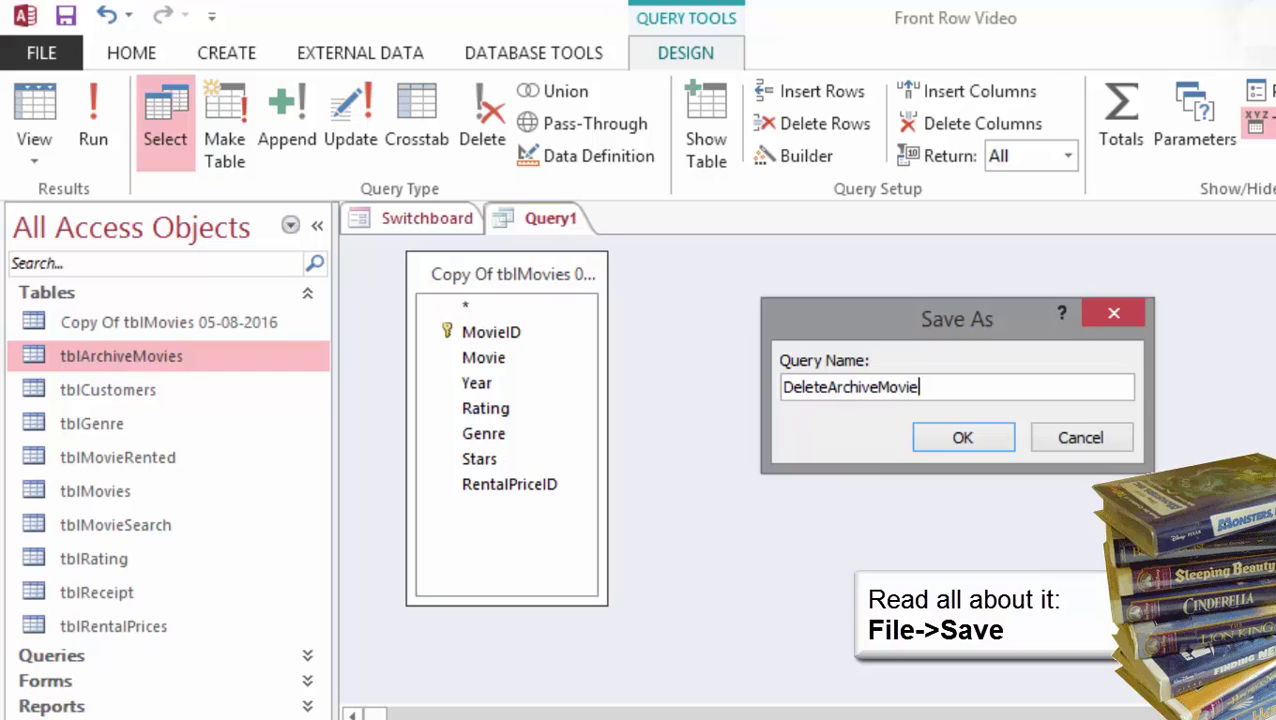
{"action": "type", "text": "DQ"}
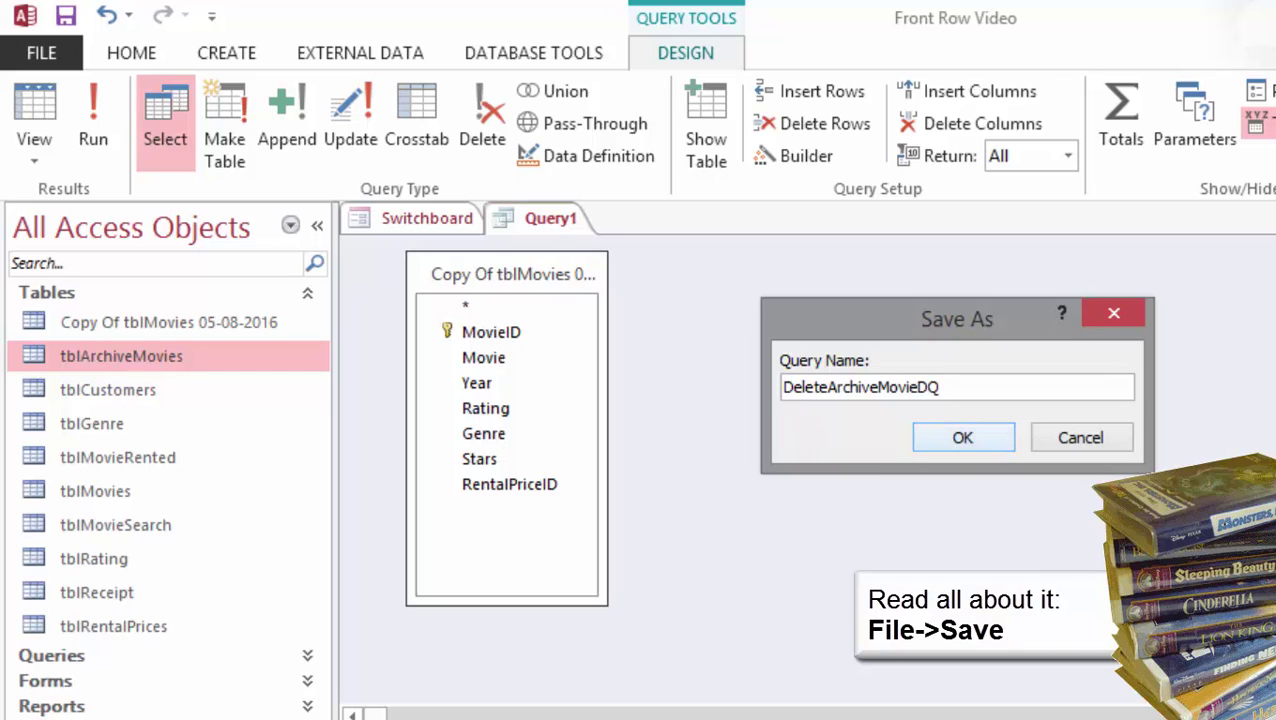
{"action": "key", "text": "Return"}
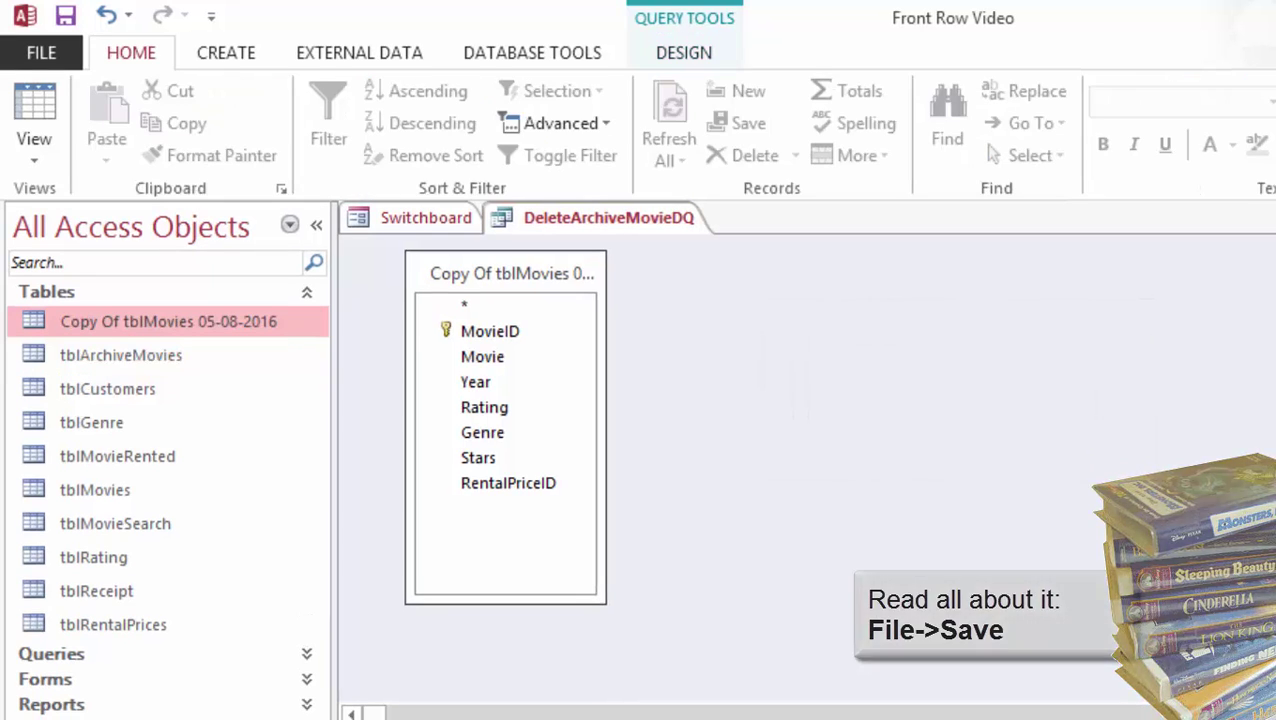
{"action": "key", "text": "ctrl+w"}
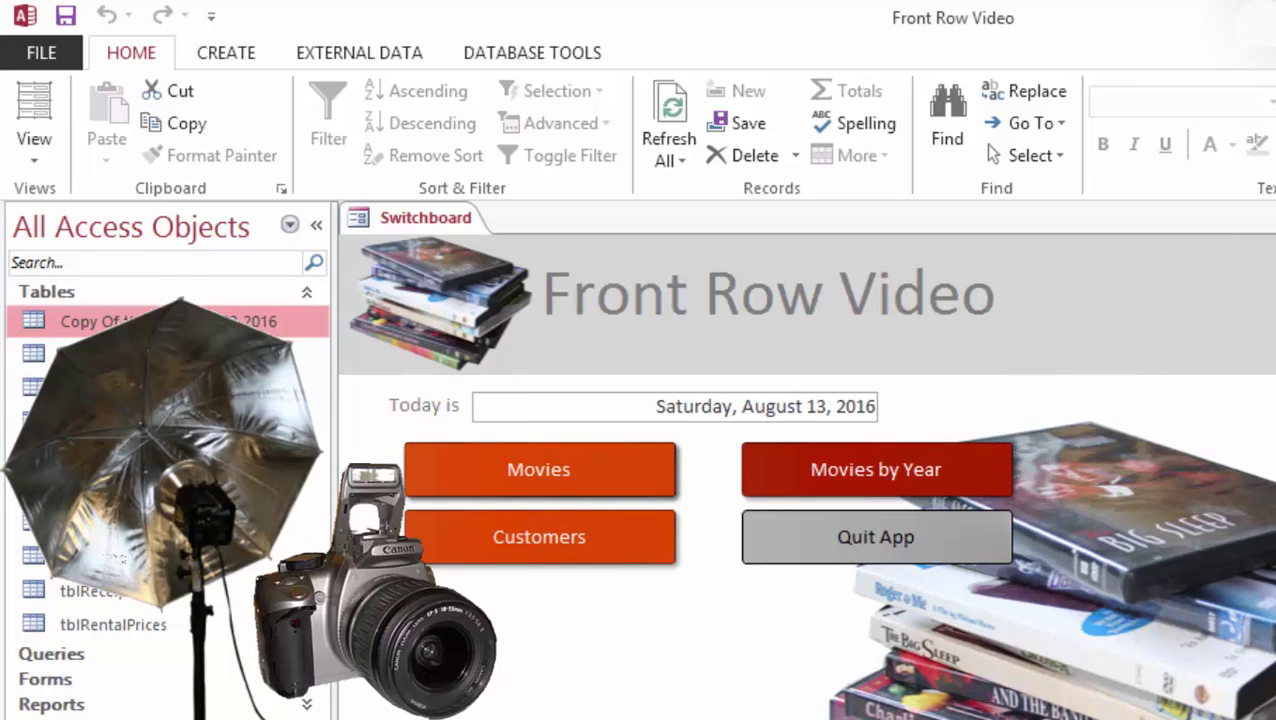
Collapse the Tables group, expand the Queries group and review ArchiveMovieUQ, ArchiveMovieMT and DeleteArchiveMovieDQ in the list
{"action": "left_click", "coordinate": [140, 354]}
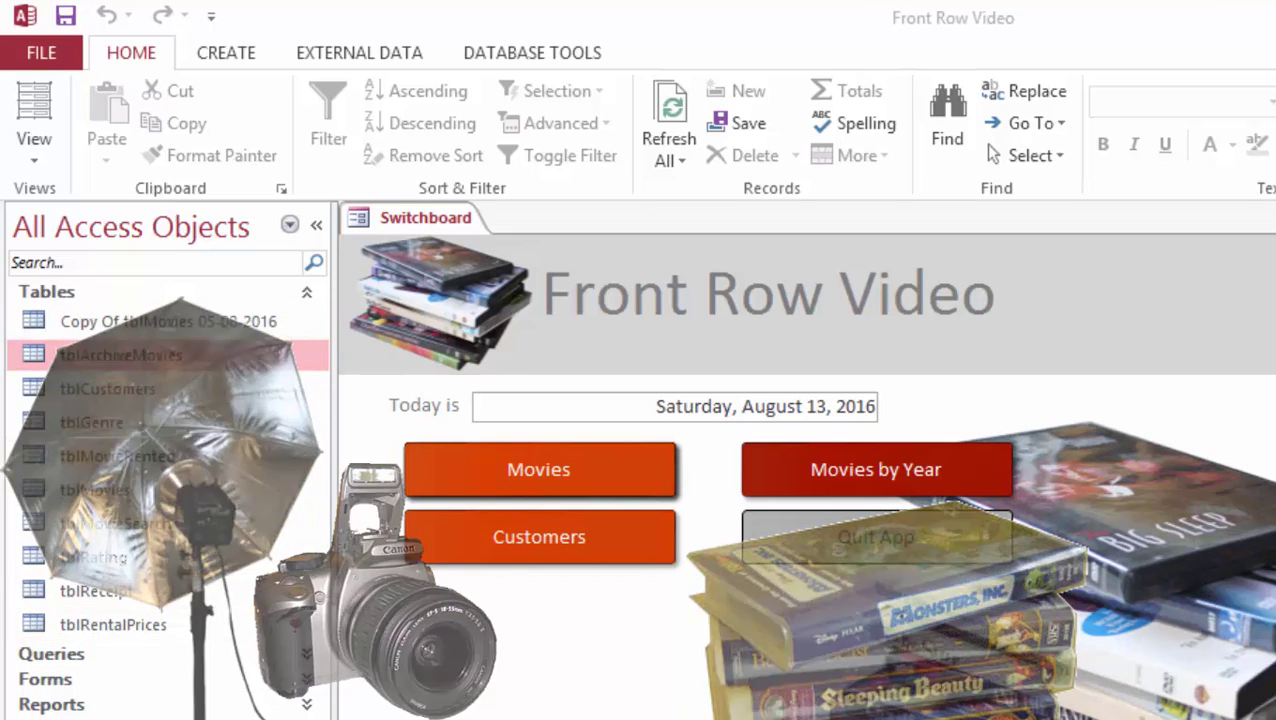
{"action": "left_click", "coordinate": [47, 292]}
{"action": "left_click", "coordinate": [51, 317]}
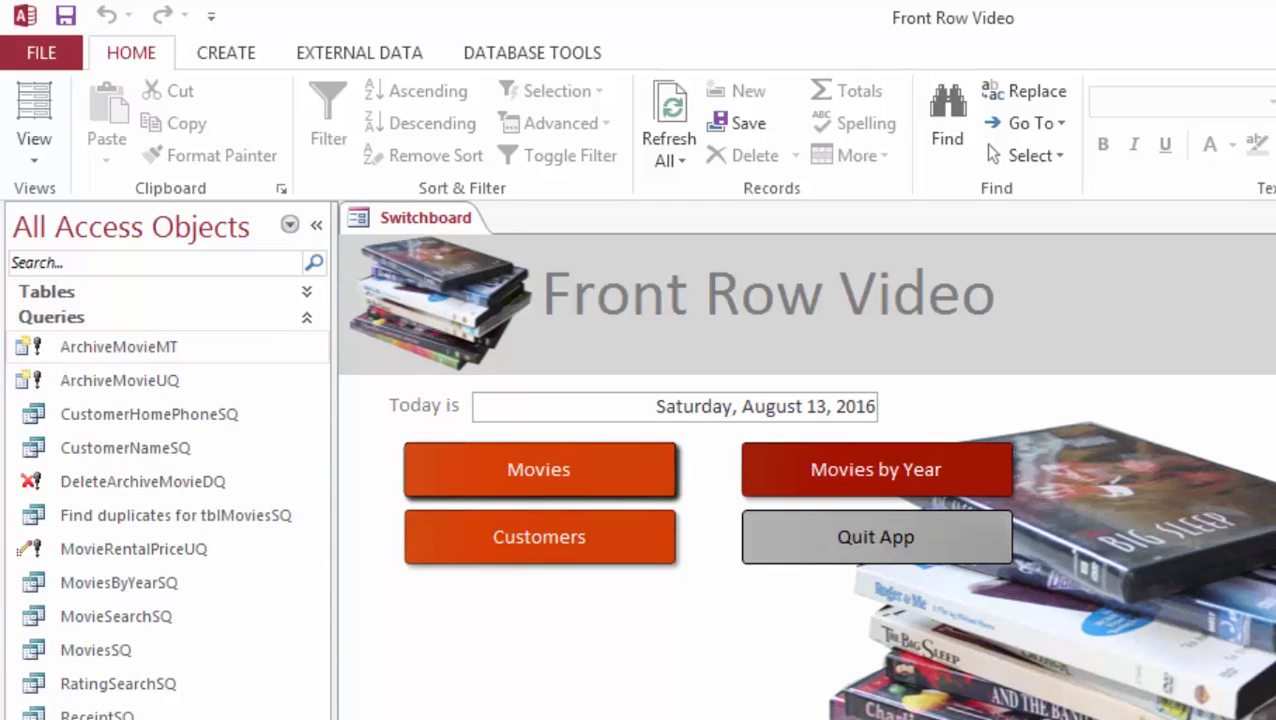
{"action": "left_click", "coordinate": [120, 381]}
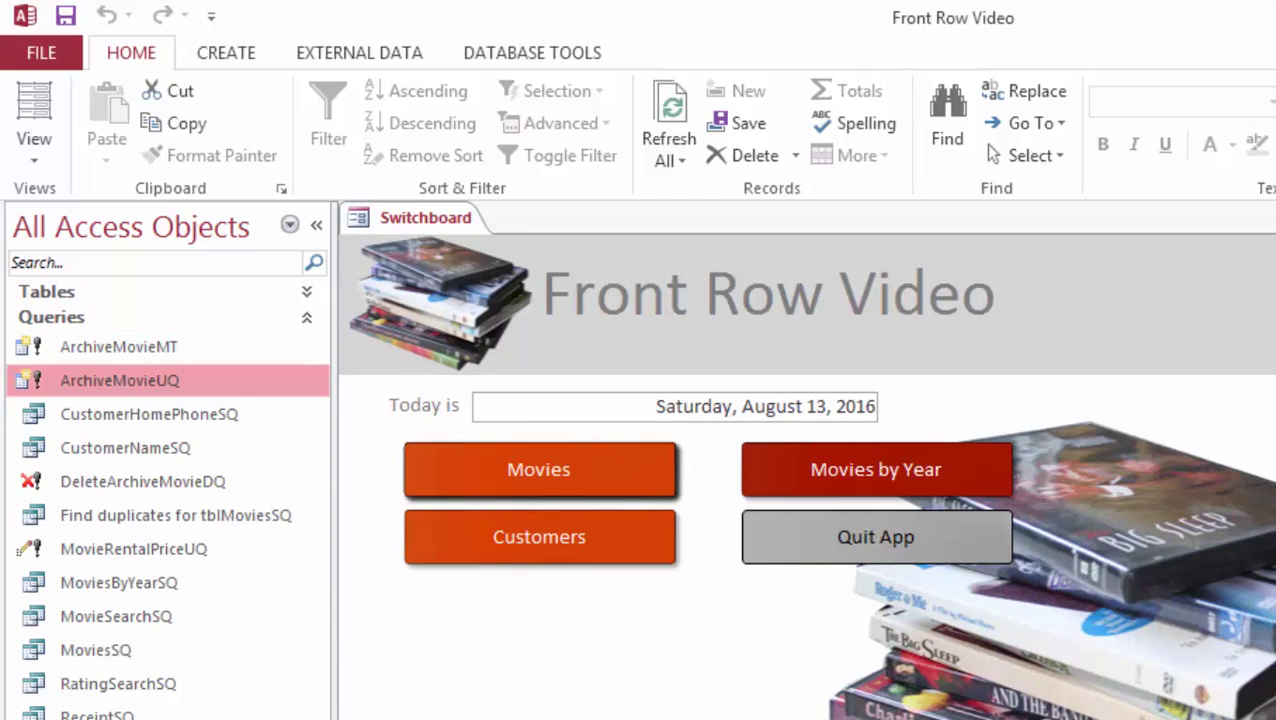
{"action": "left_click", "coordinate": [119, 347]}
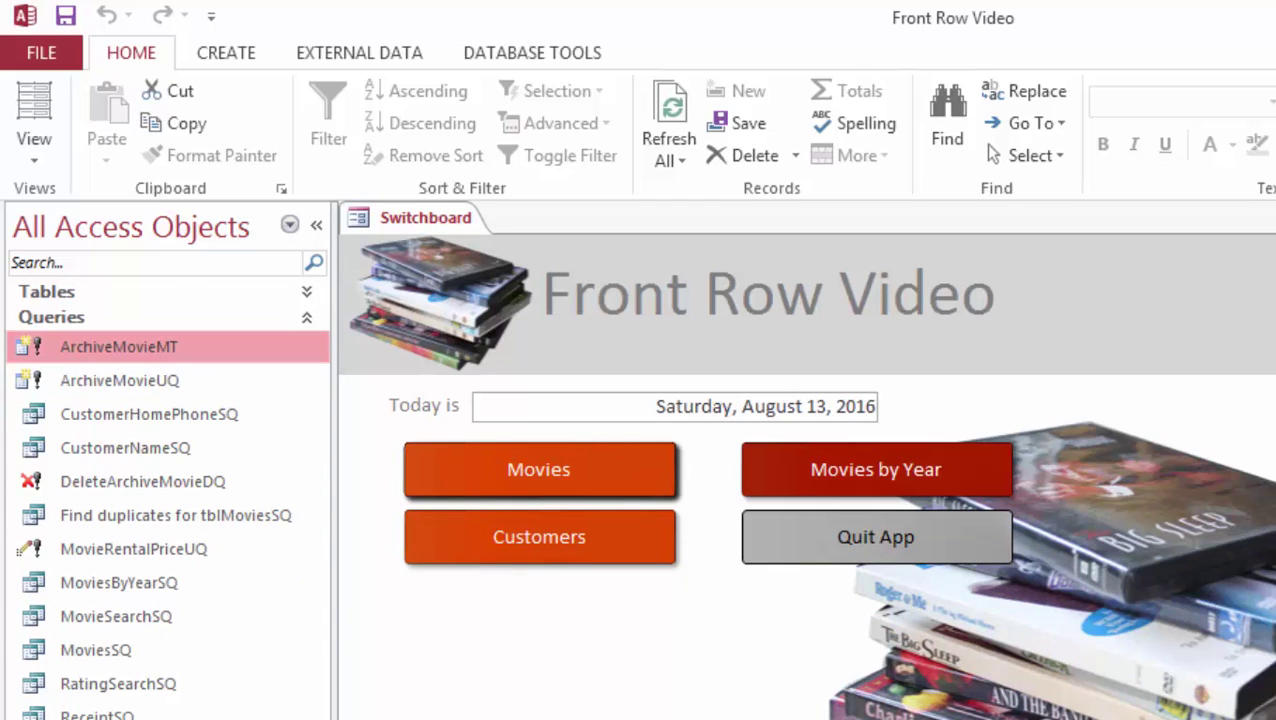
{"action": "left_click", "coordinate": [142, 482]}
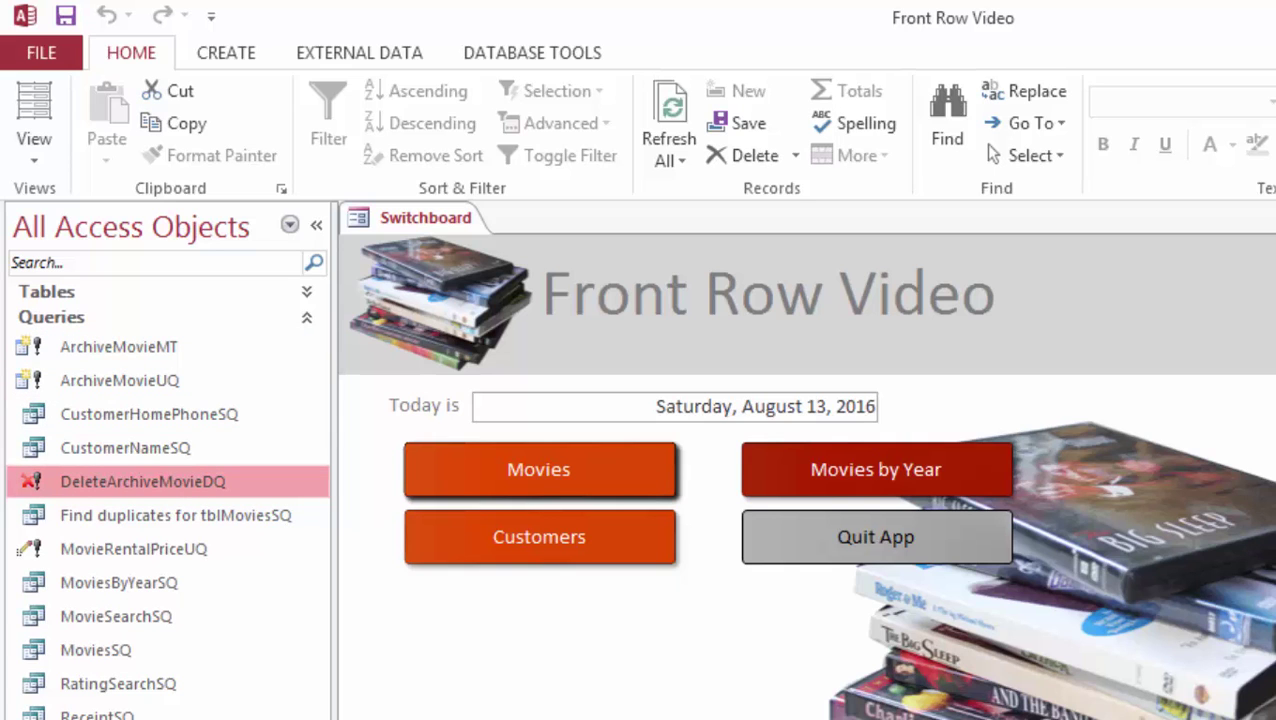